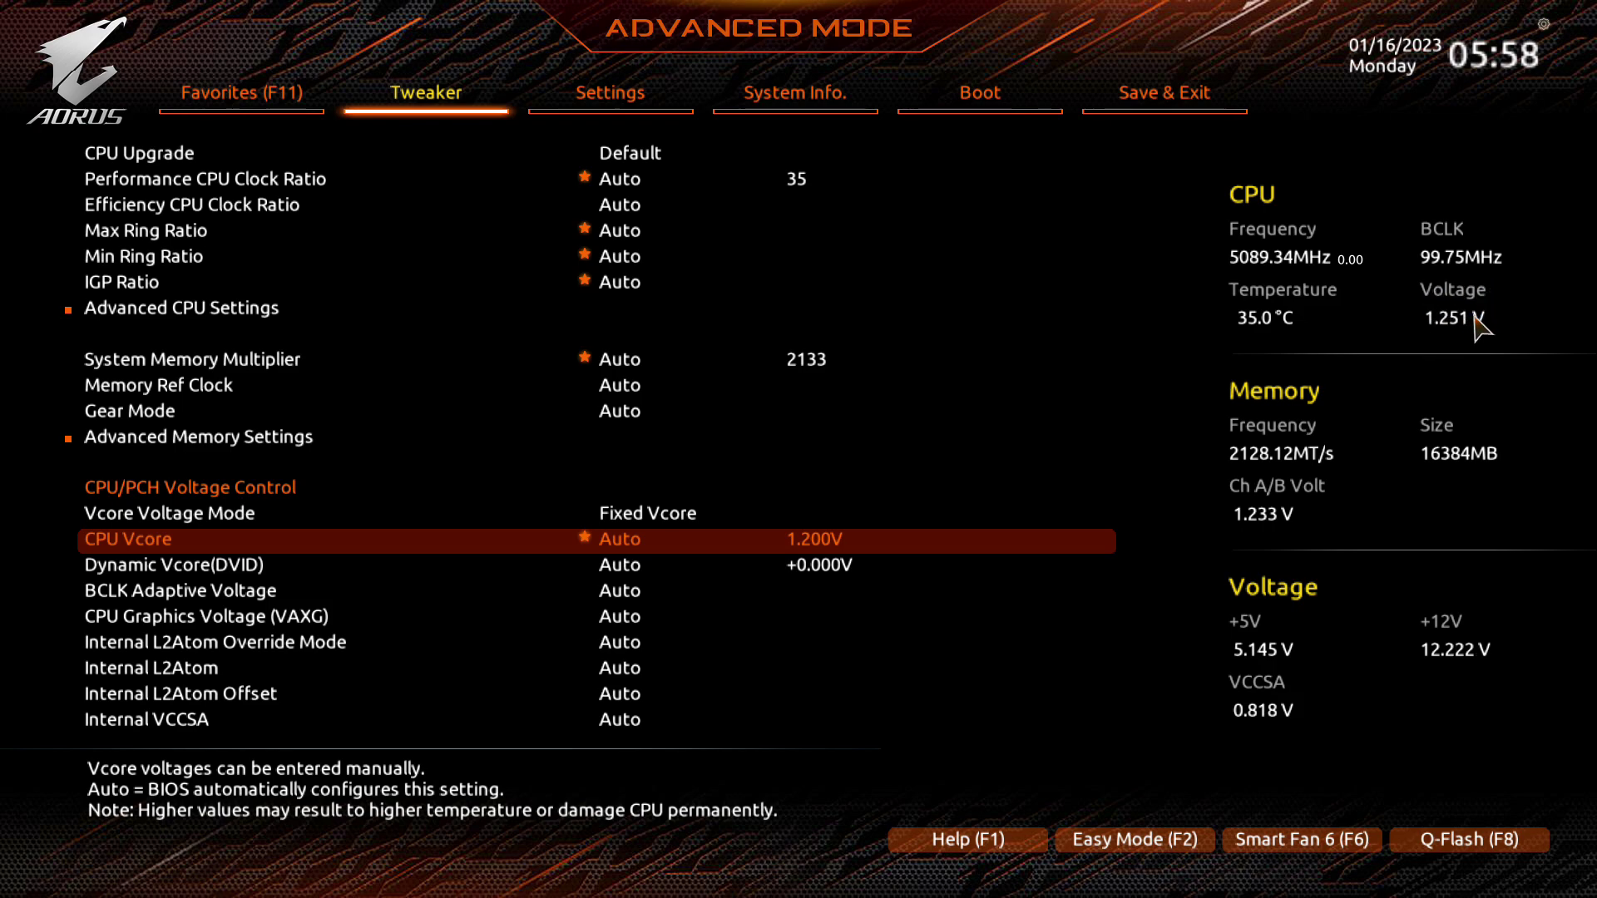
Set the CPU Vcore to 1.250V.
key("Return")
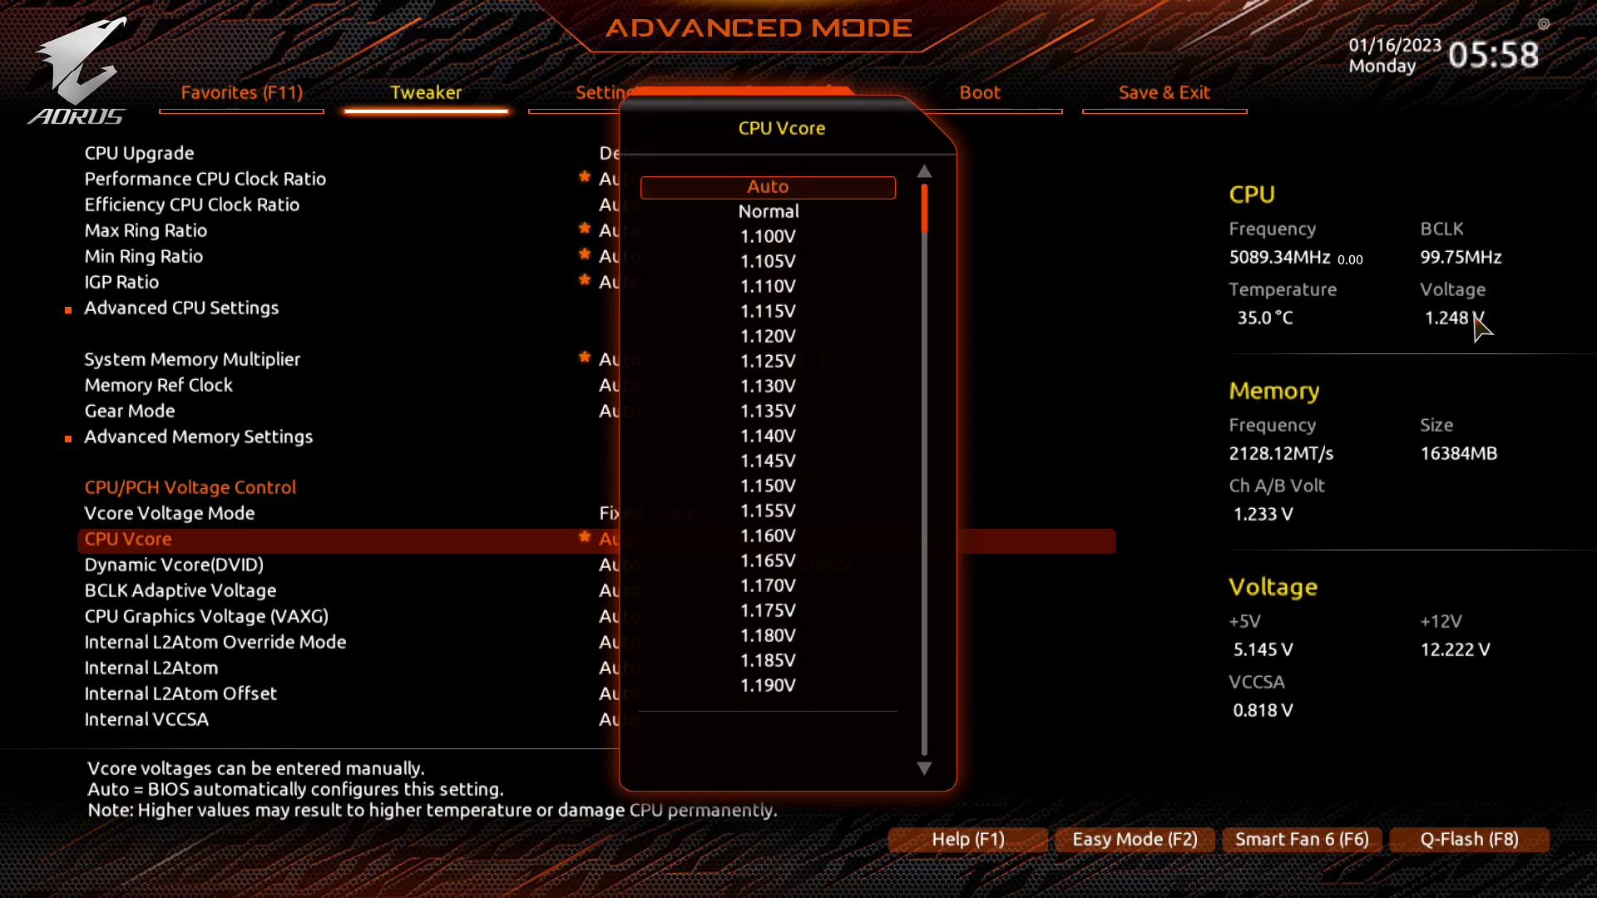
key("Down")
key("Down")
key("Down")
key("Down")
key("Down")
key("Down")
key("Down")
key("Down")
key("Down")
key("Down")
key("Down")
key("Down")
key("Down")
key("Down")
key("Down")
key("Down")
key("Down")
key("Down")
key("Down")
key("Down")
key("Down")
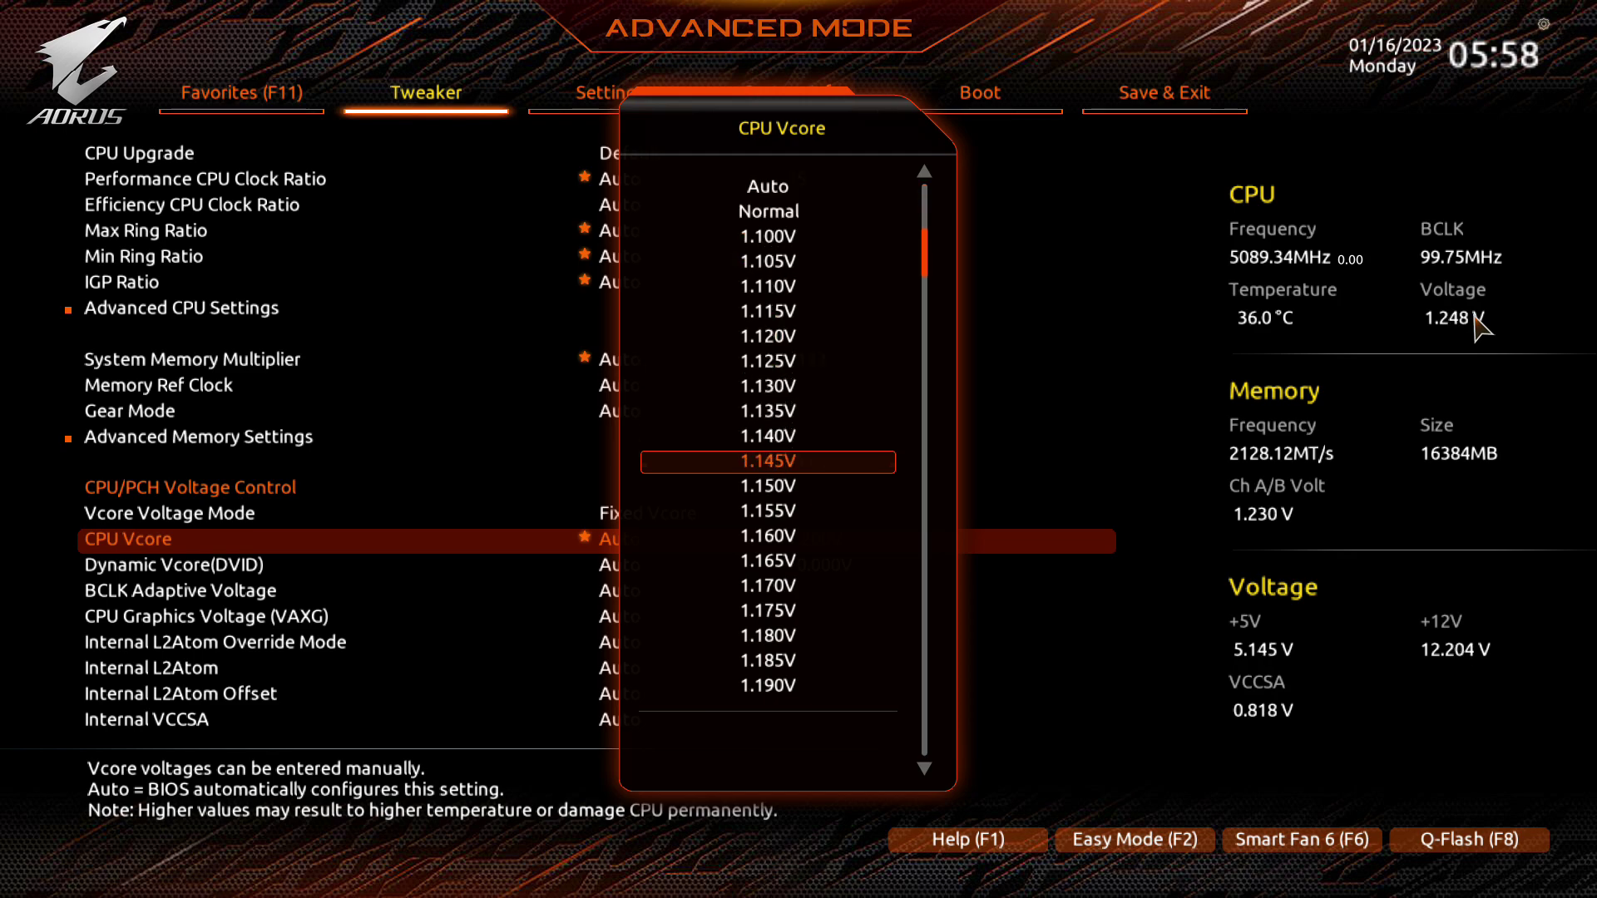
key("Down")
key("Down")
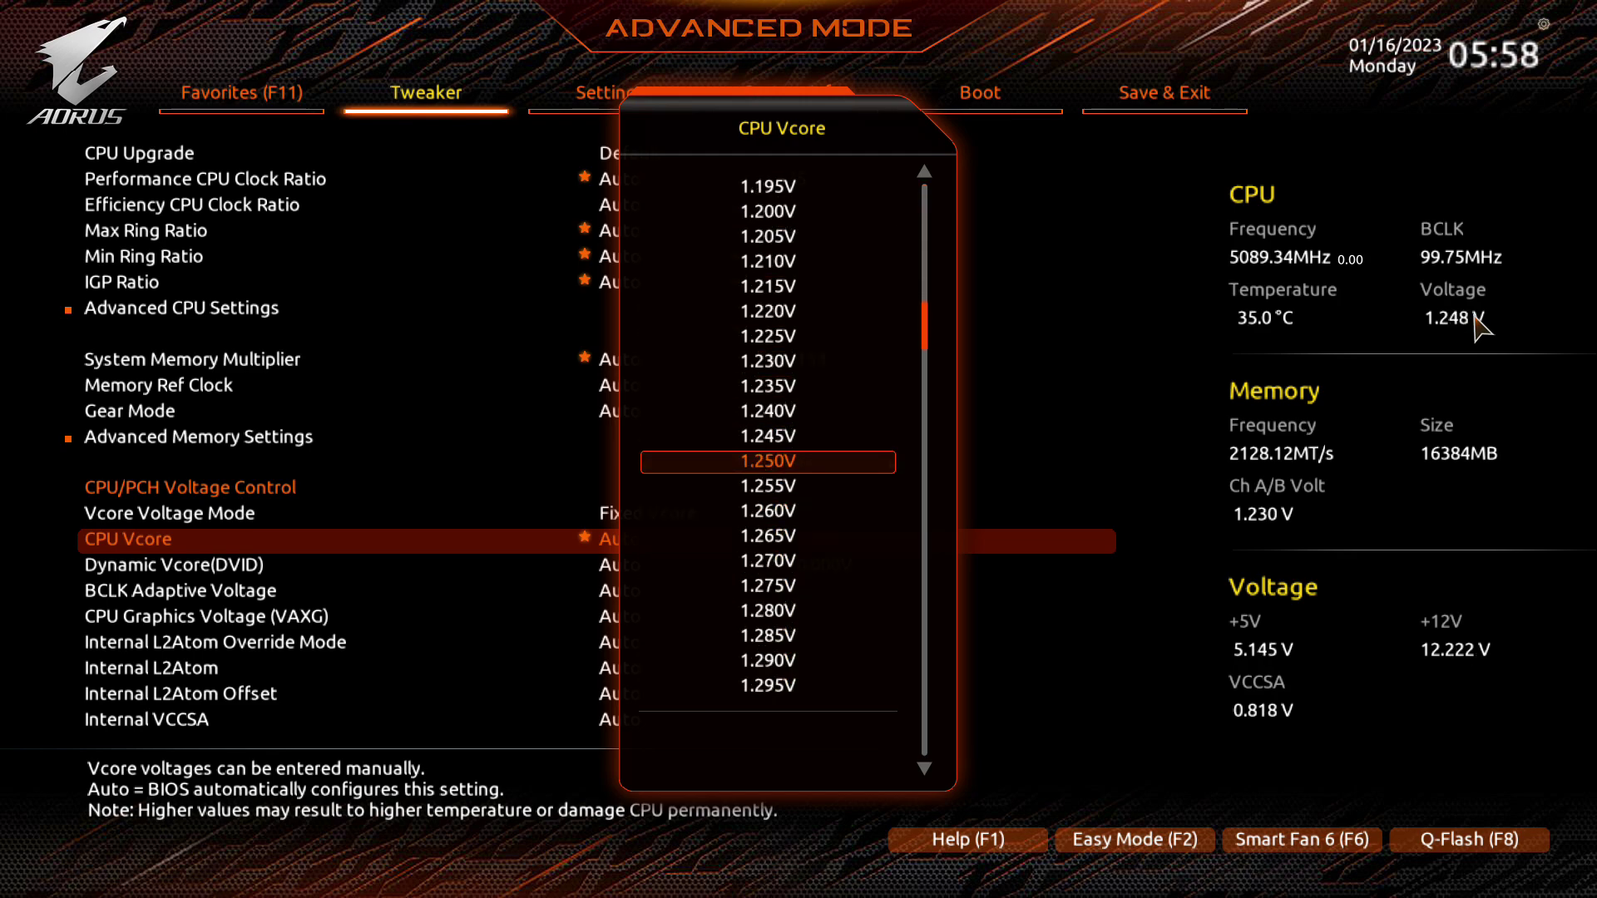
key("Return")
Save the BIOS configuration and reset the computer.
key("Right")
key("Right")
key("Right")
key("Return")
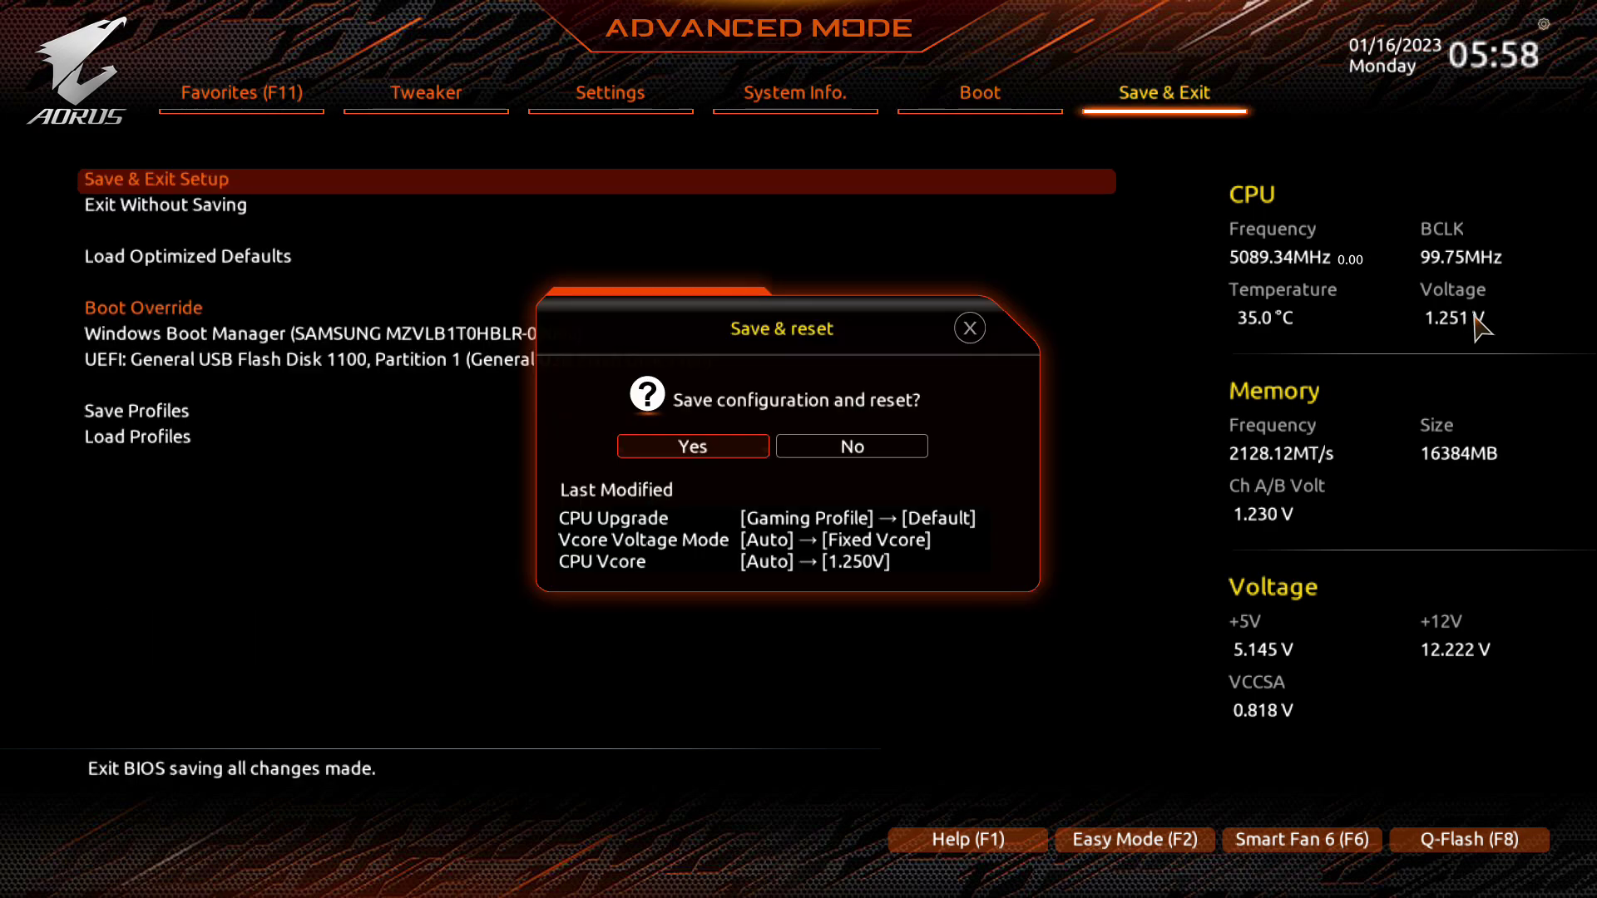
key("Return")
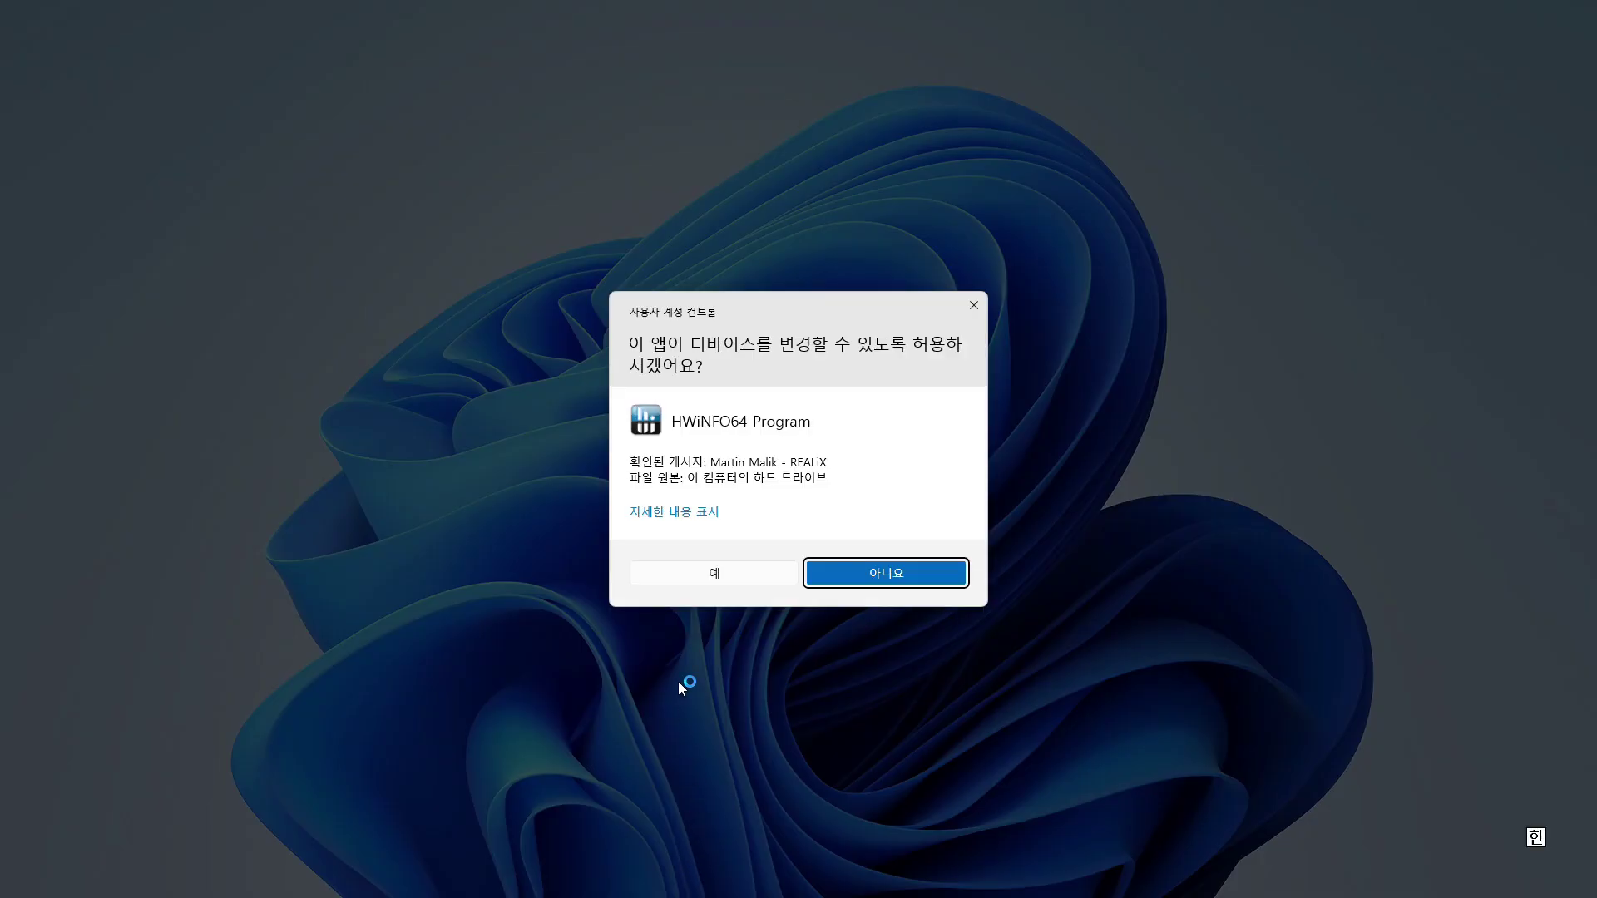
Allow HWiNFO64 to run, dismissing its update notice, and open Cinebench R23.
left_click(719, 568)
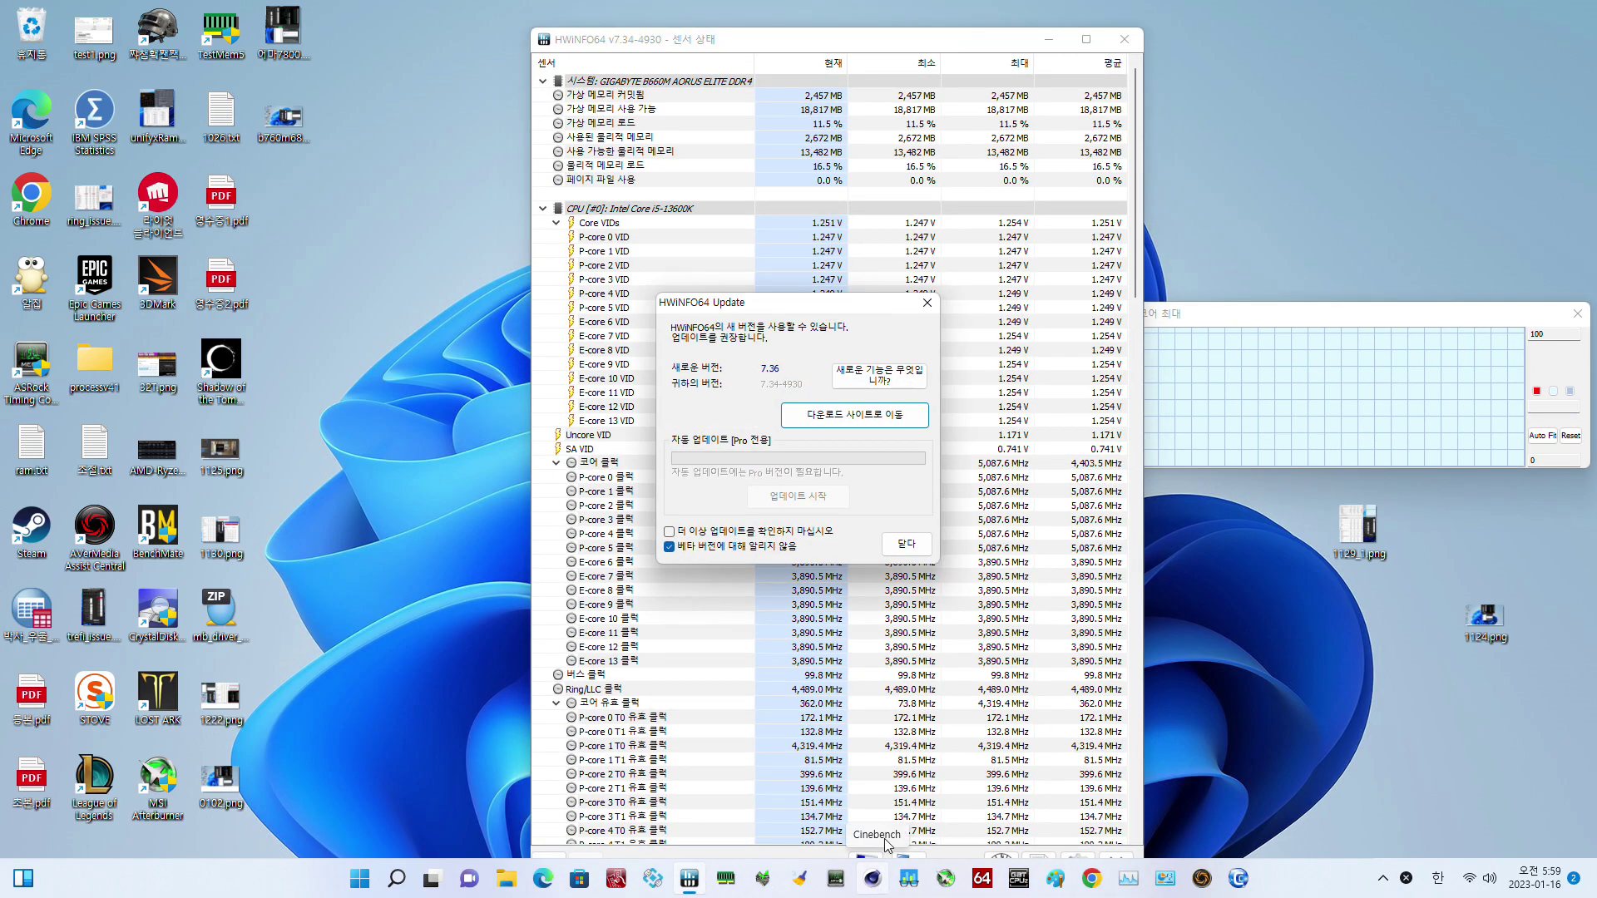
left_click(917, 307)
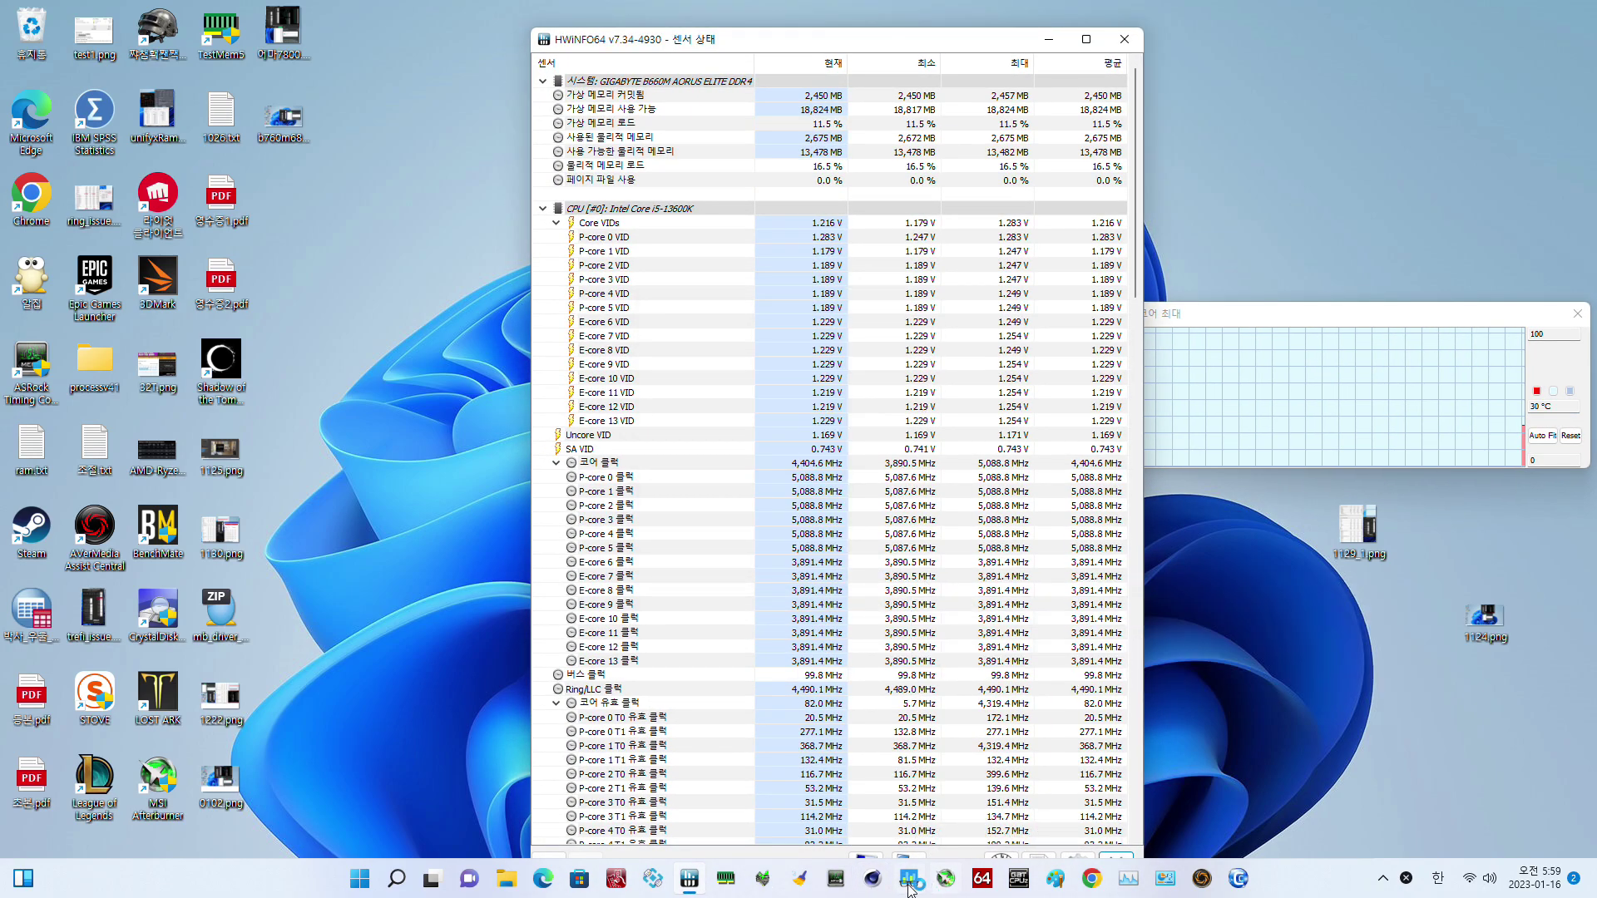
left_click(874, 879)
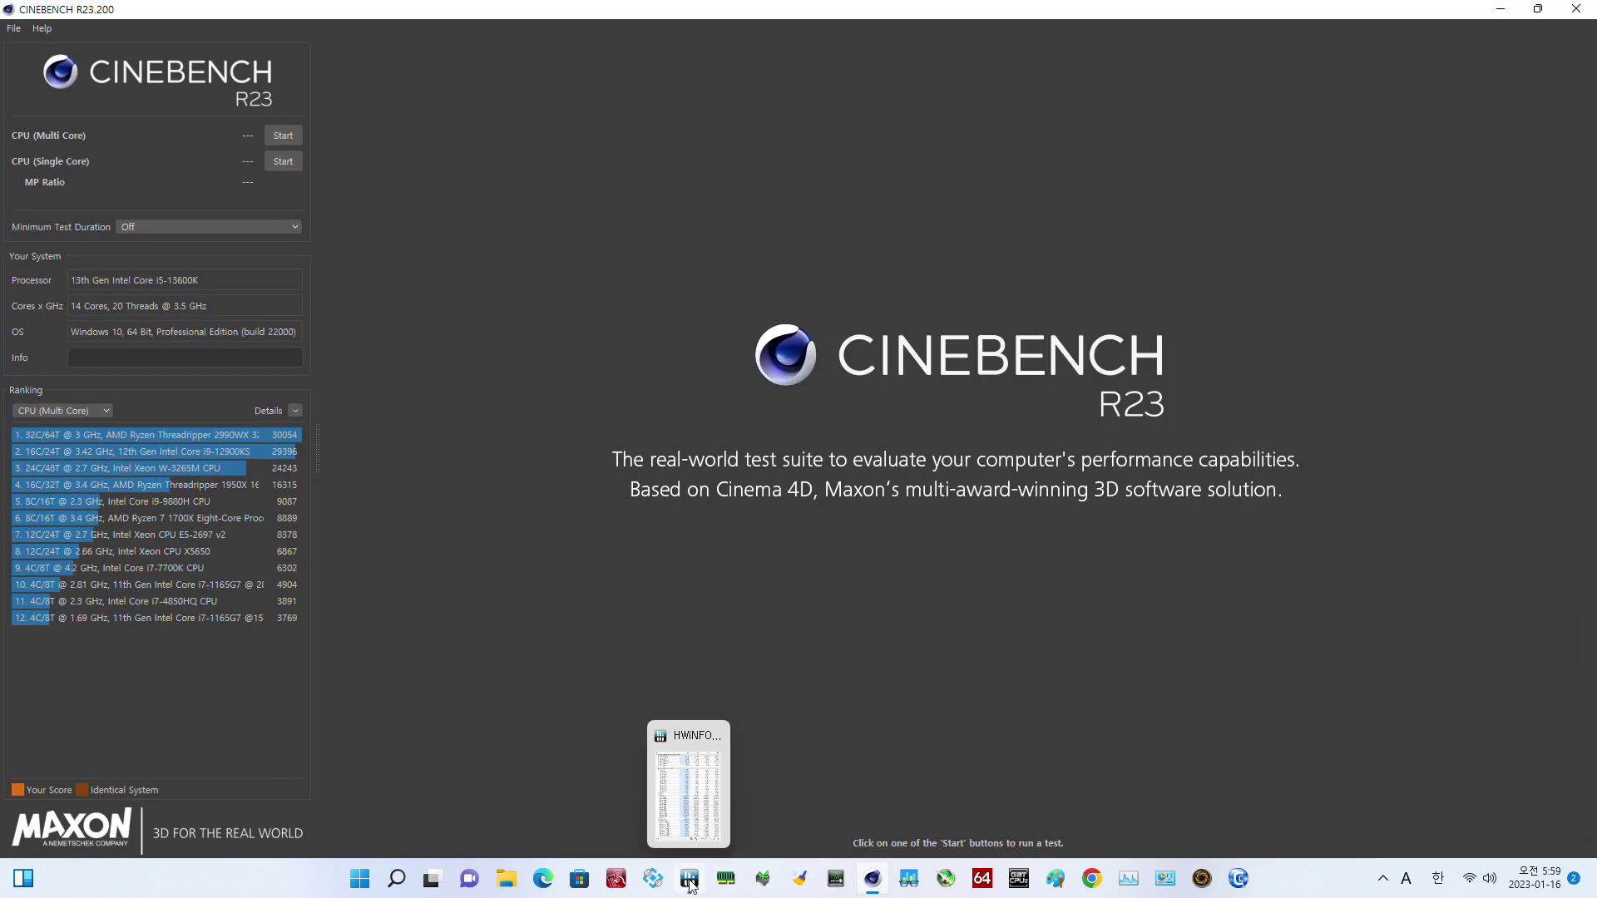
Switch to the HWiNFO64 sensor window and review the CPU VIDs, clocks, core temperatures and power readings at idle.
left_click(689, 882)
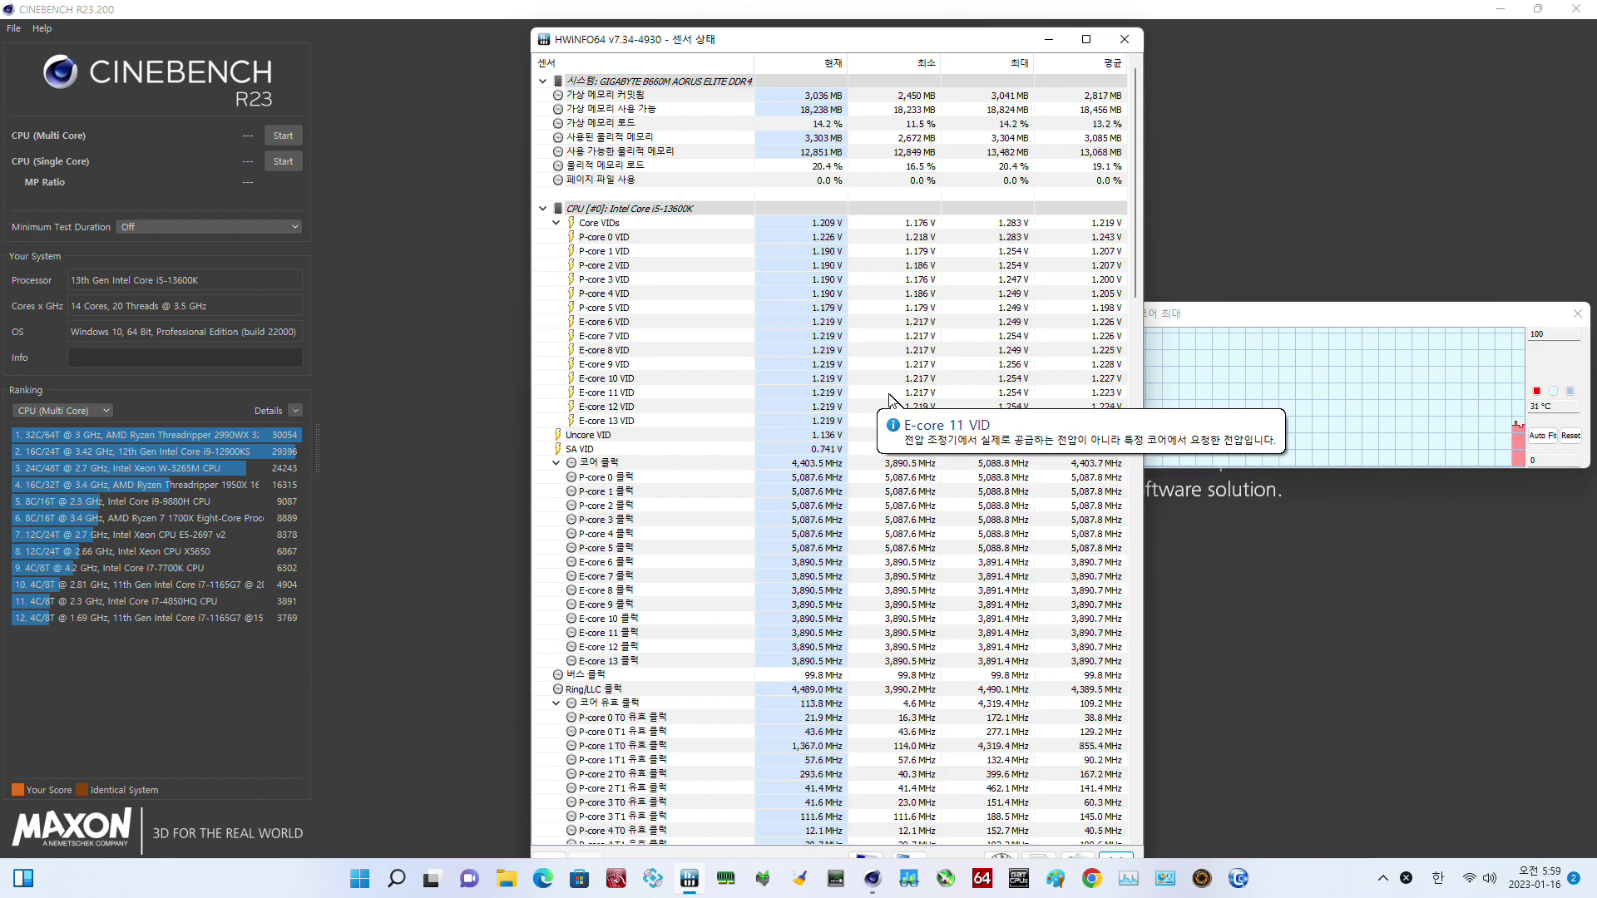
scroll(890, 399, "down", 3)
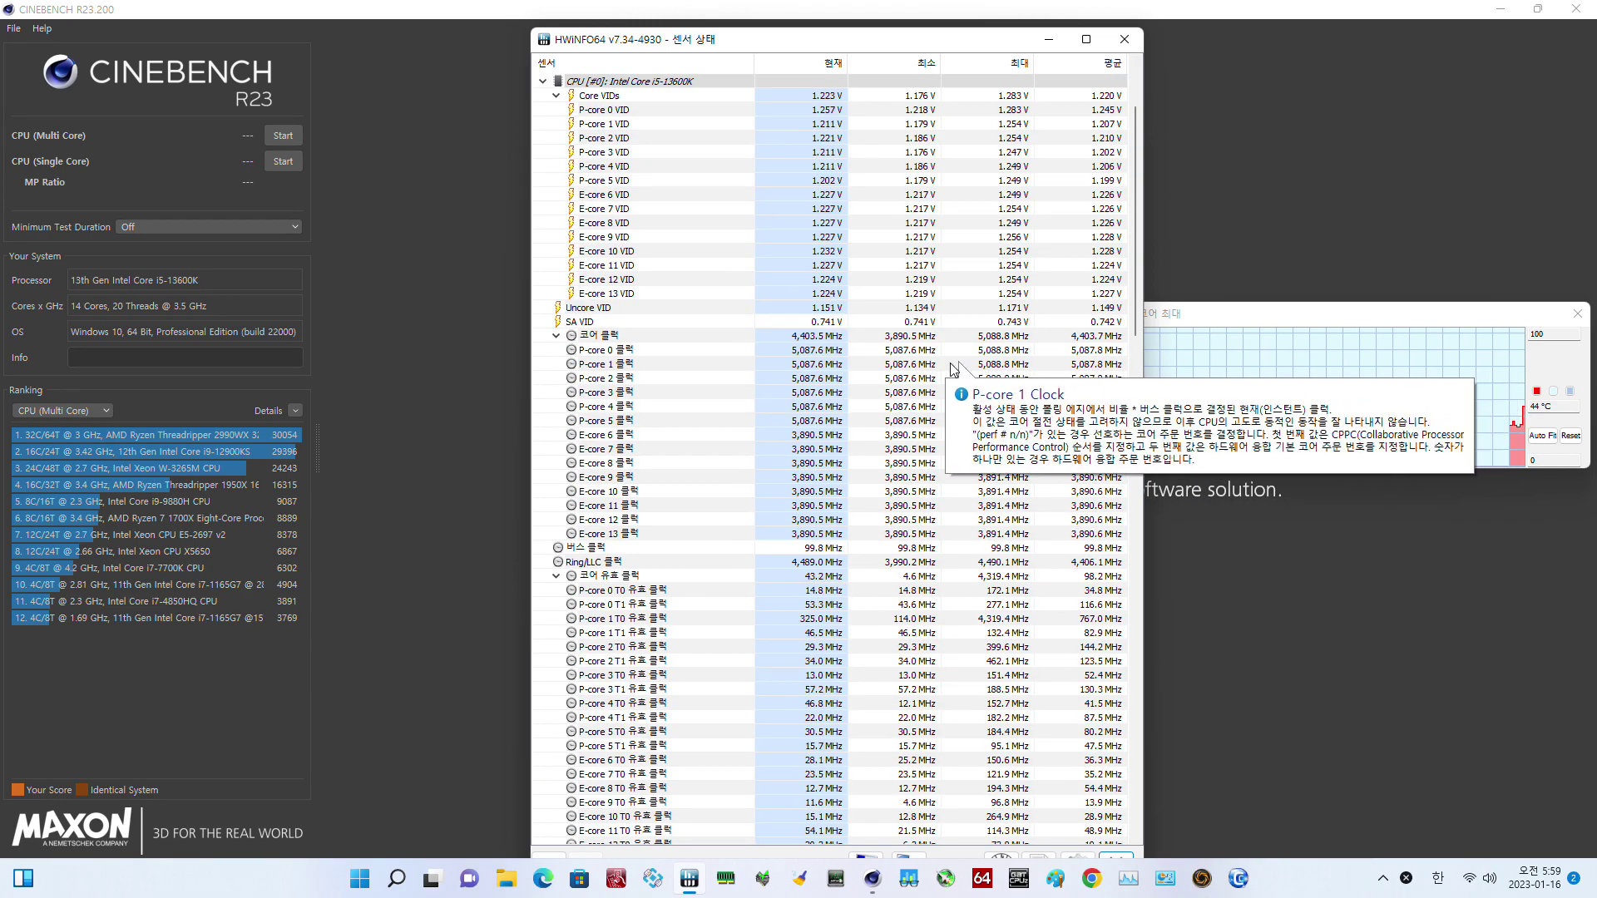
scroll(952, 373, "down", 5)
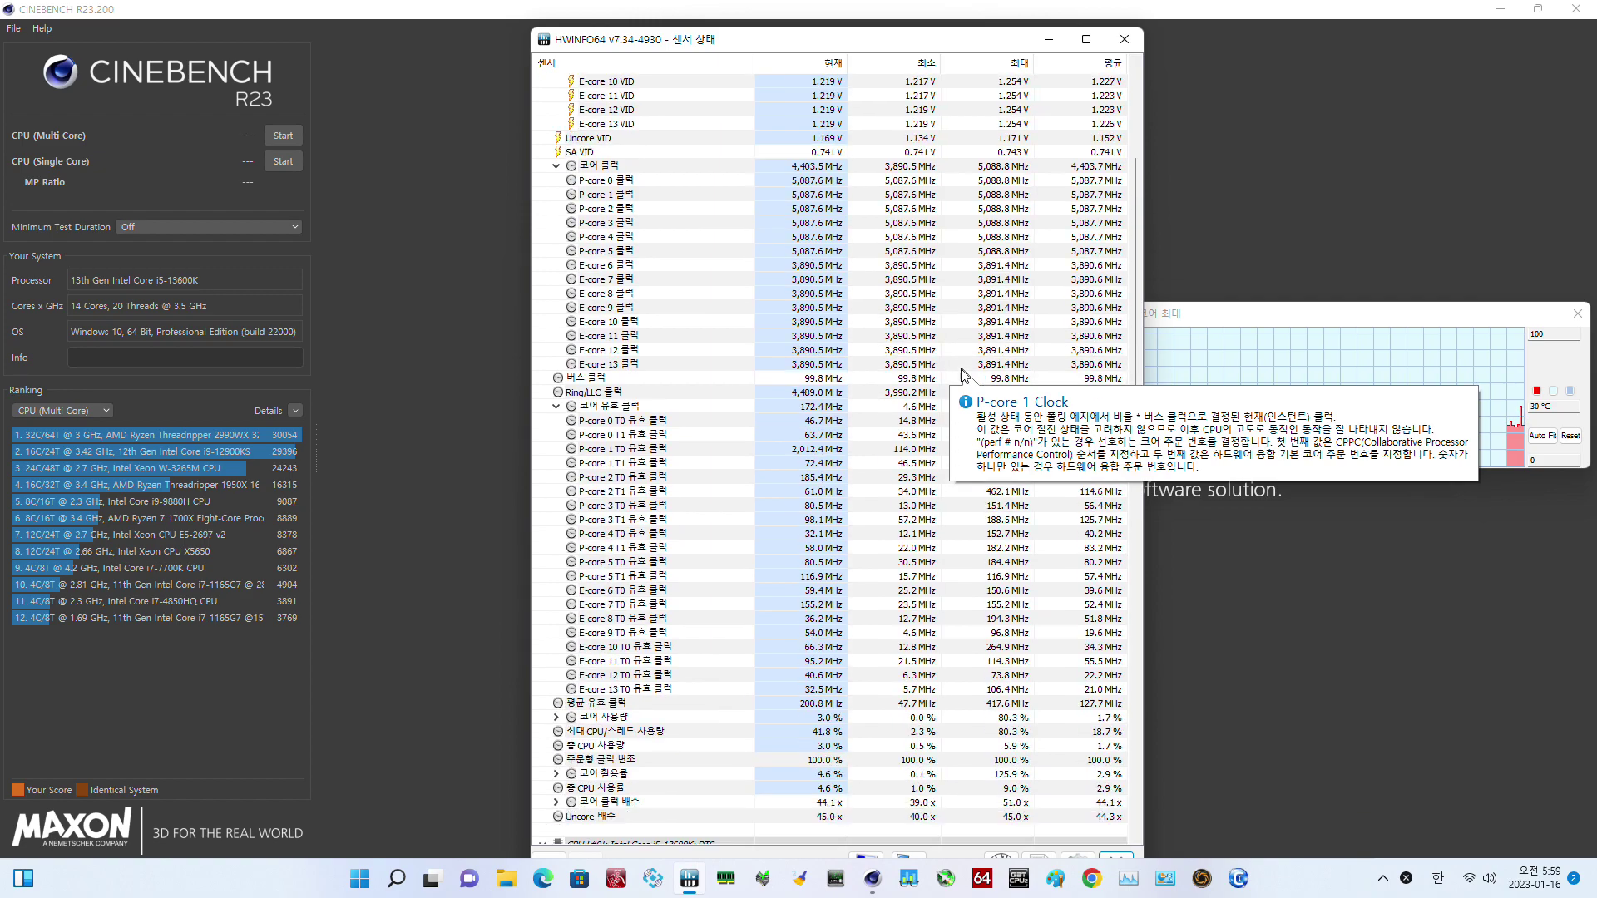
scroll(962, 374, "down", 2)
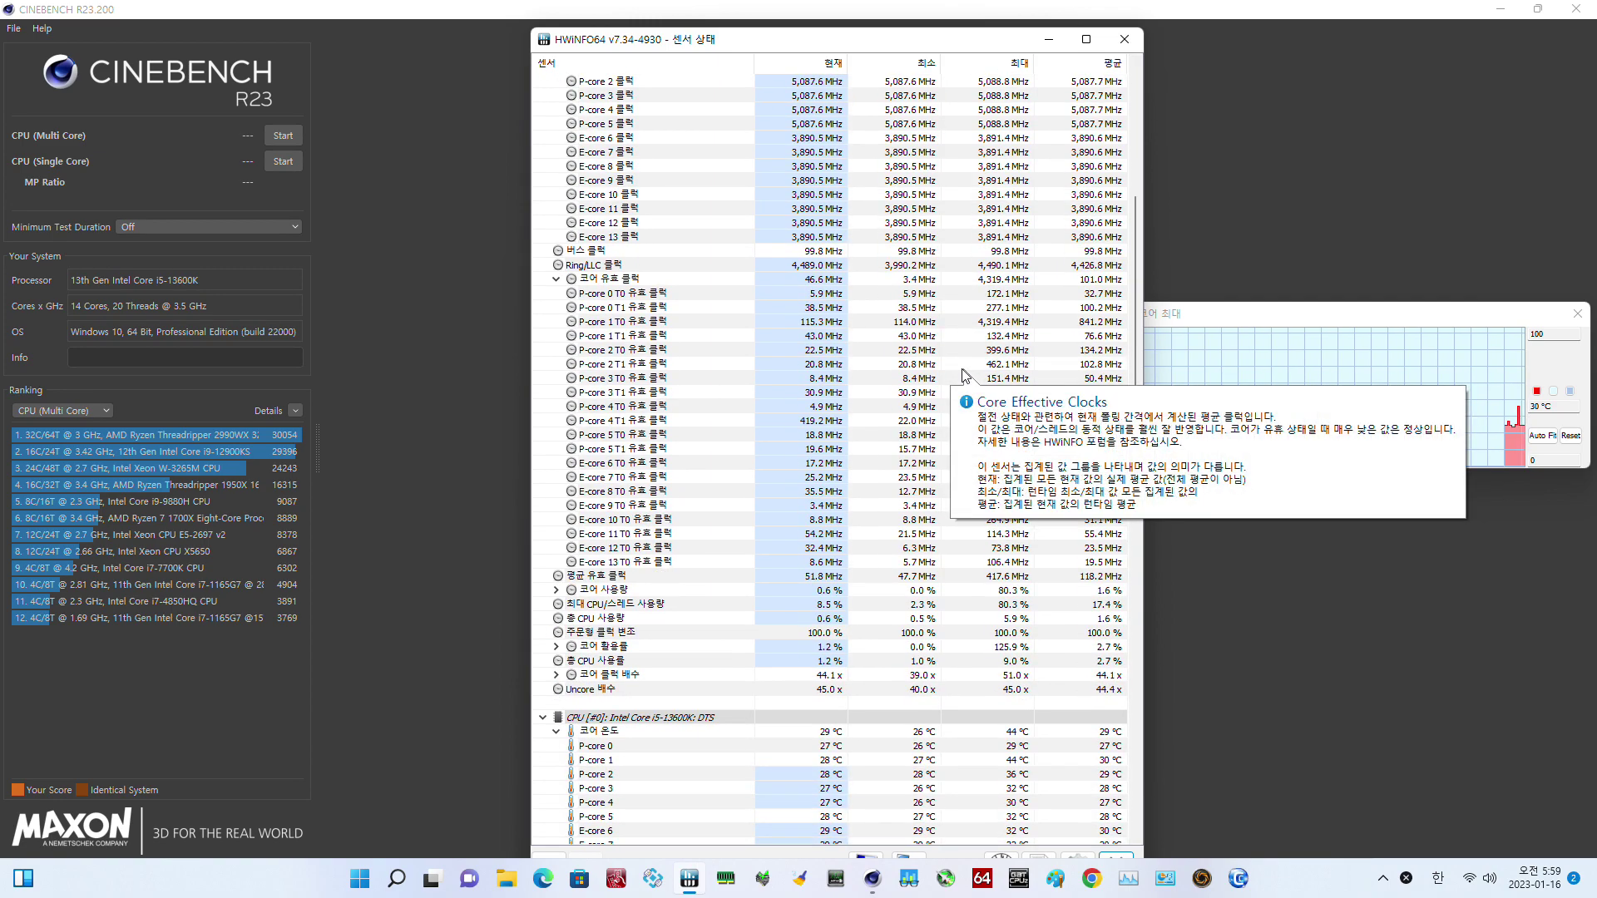
scroll(962, 374, "down", 11)
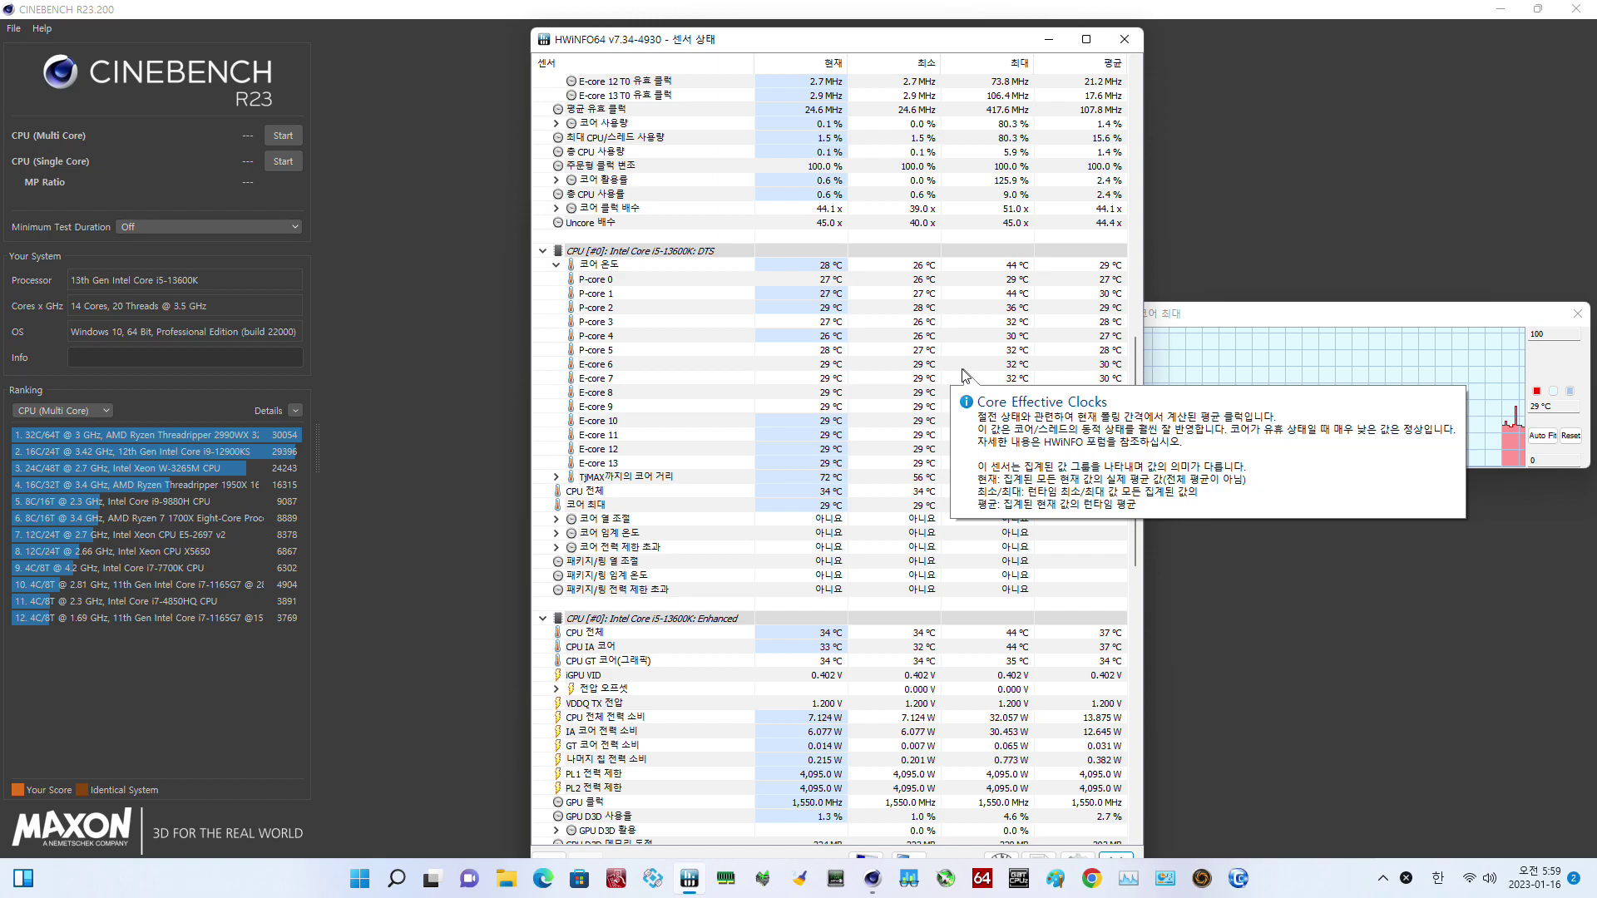
Start the CPU (Multi Core) test in Cinebench R23 and check the CPU package temperature, package power and IA cores power in HWiNFO64.
left_click(275, 137)
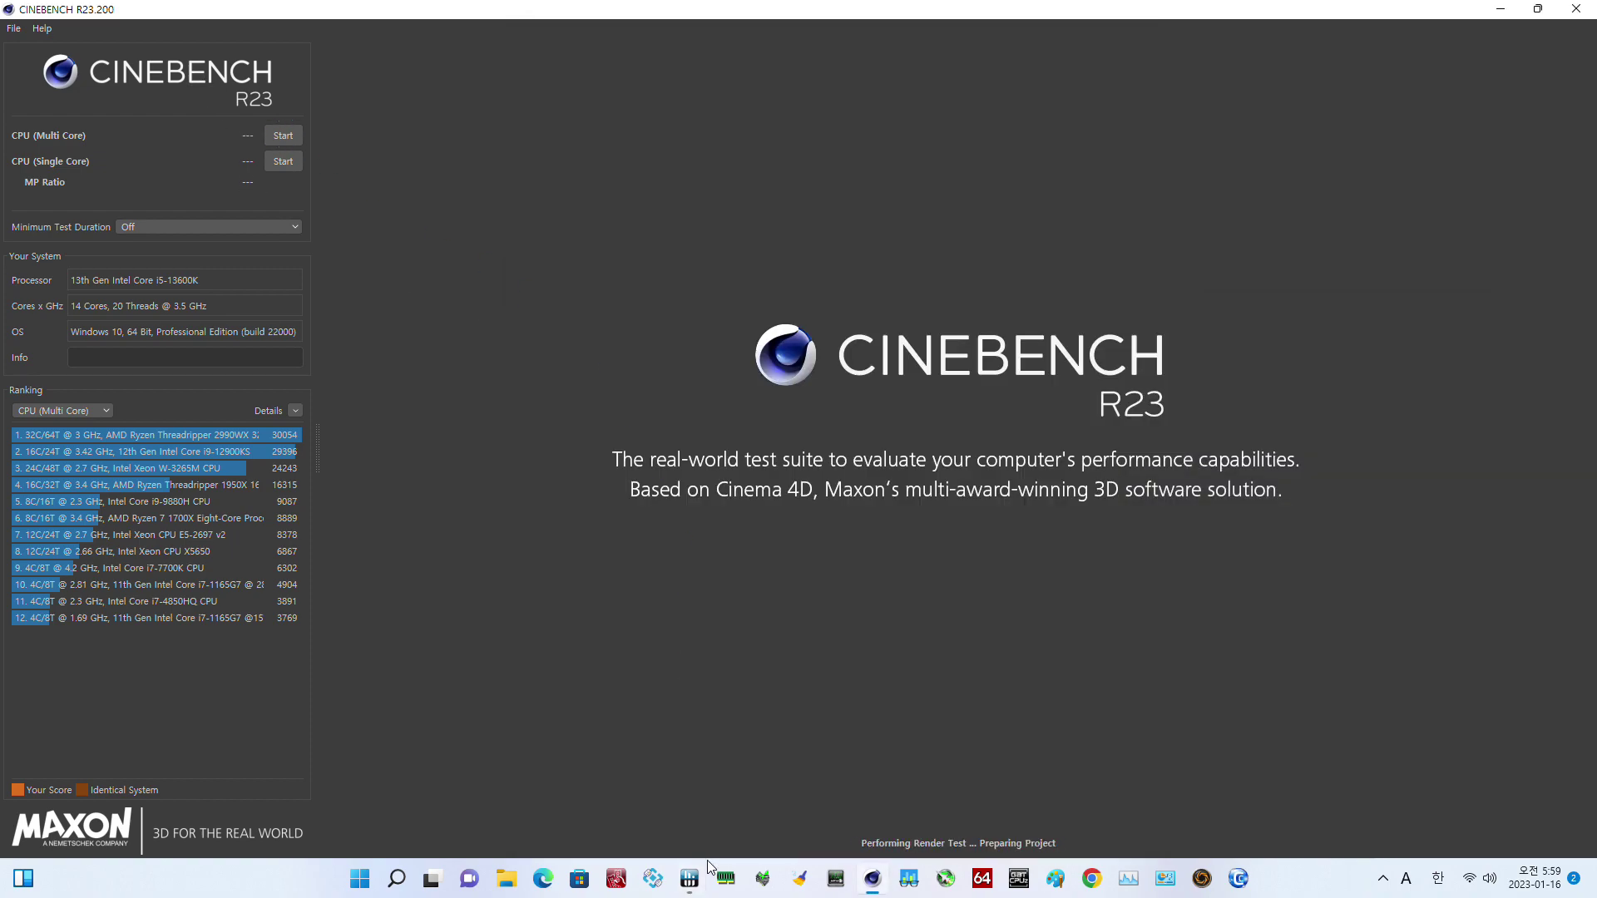
left_click(690, 878)
scroll(977, 495, "down", 3)
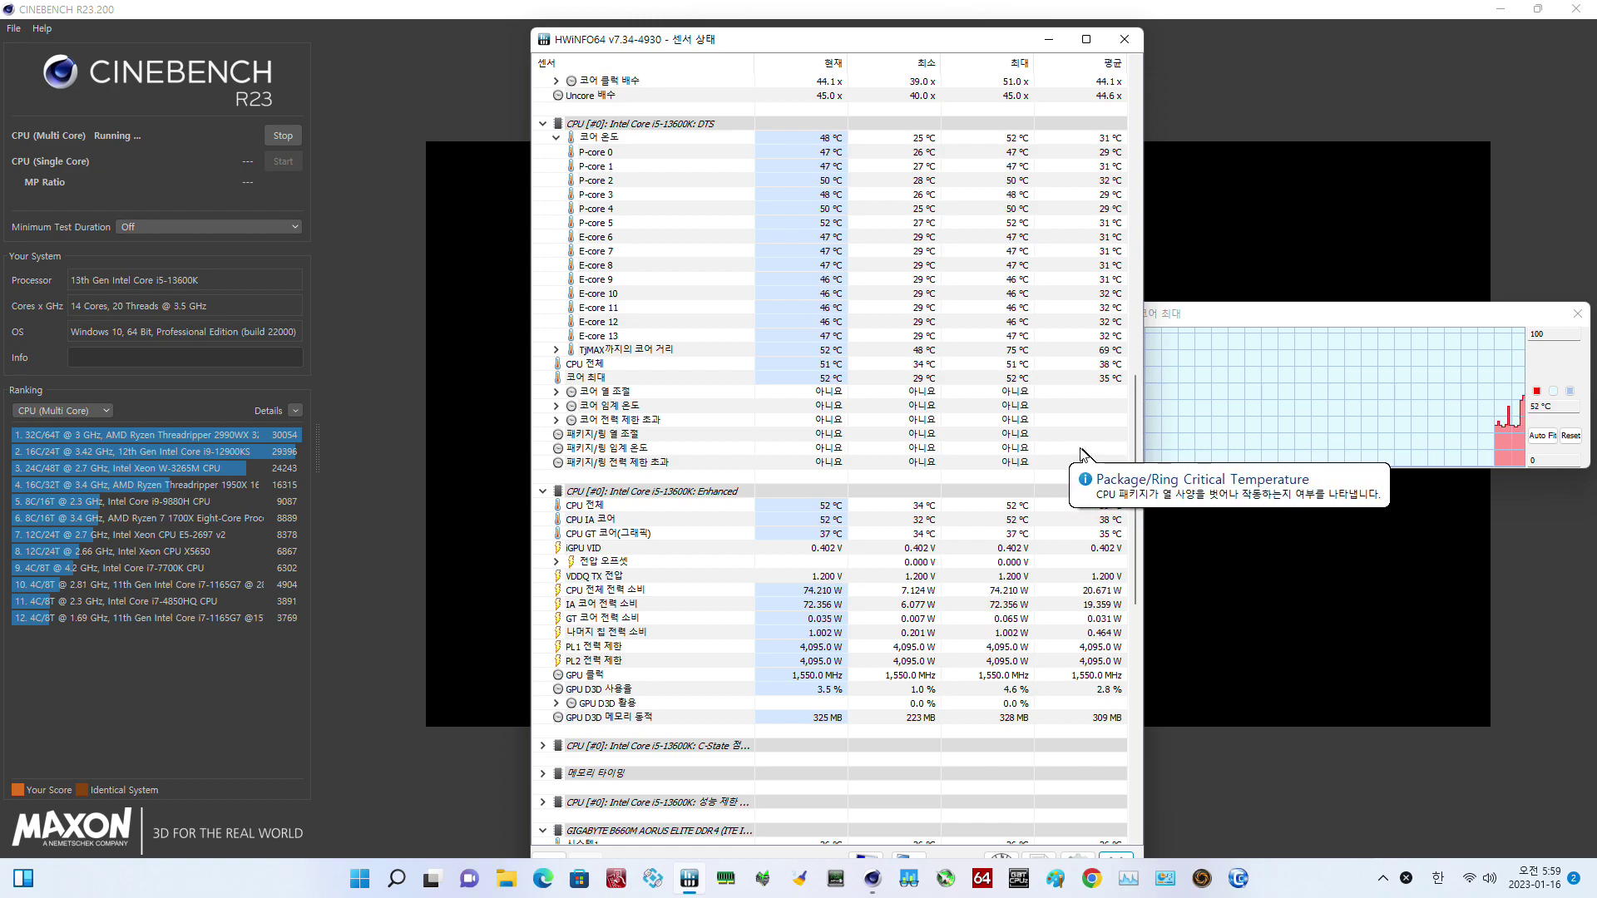
left_click(1045, 506)
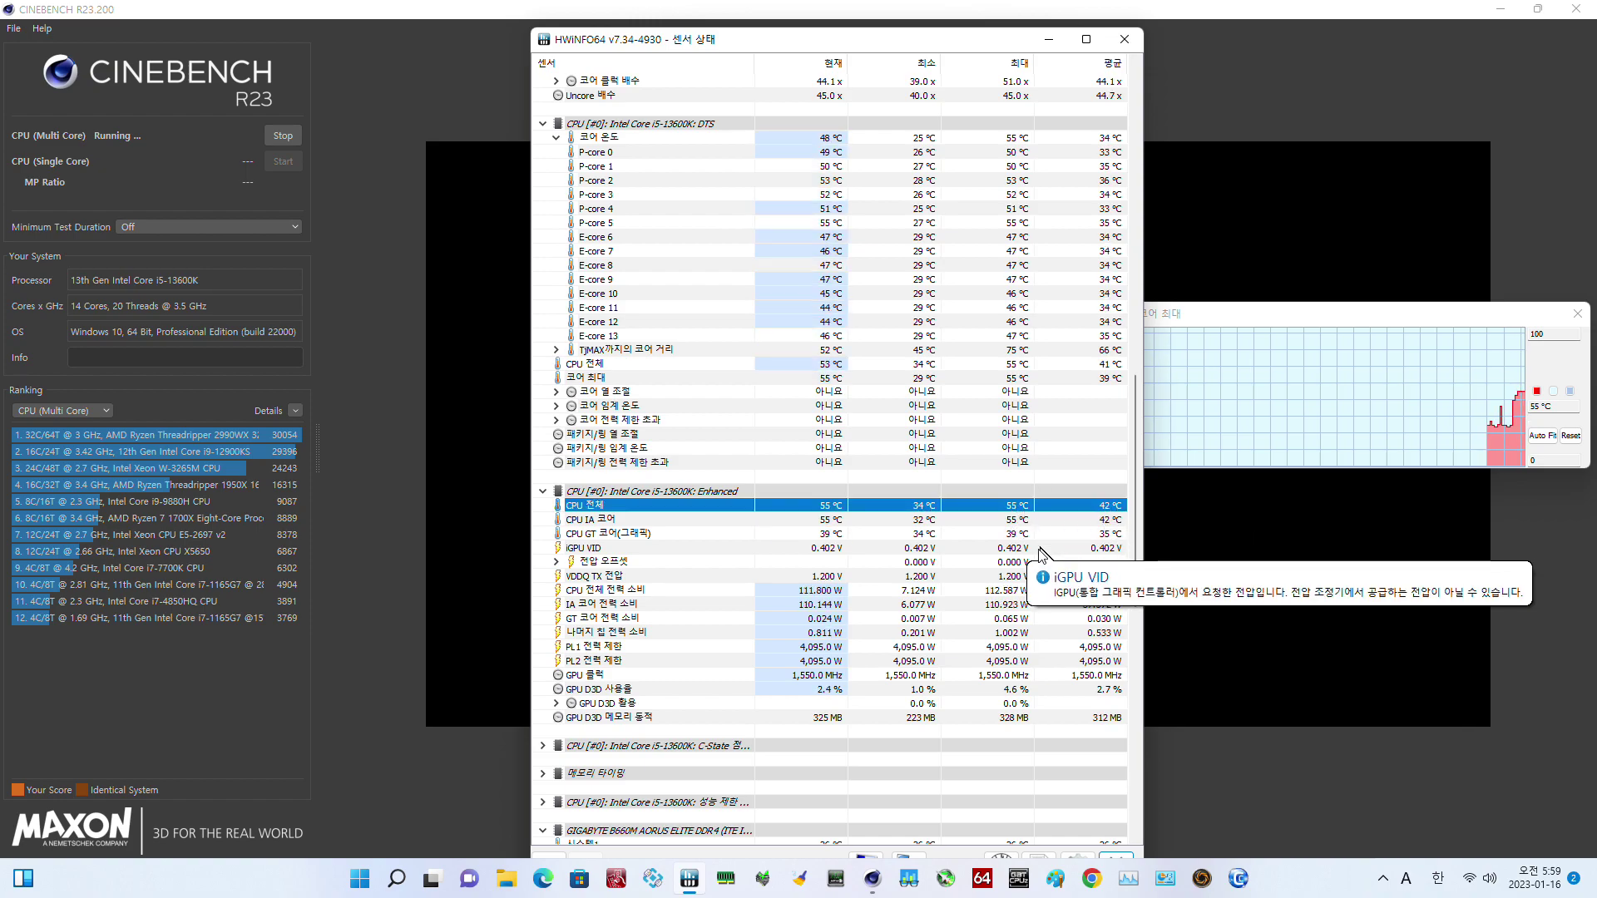
left_click(1008, 590)
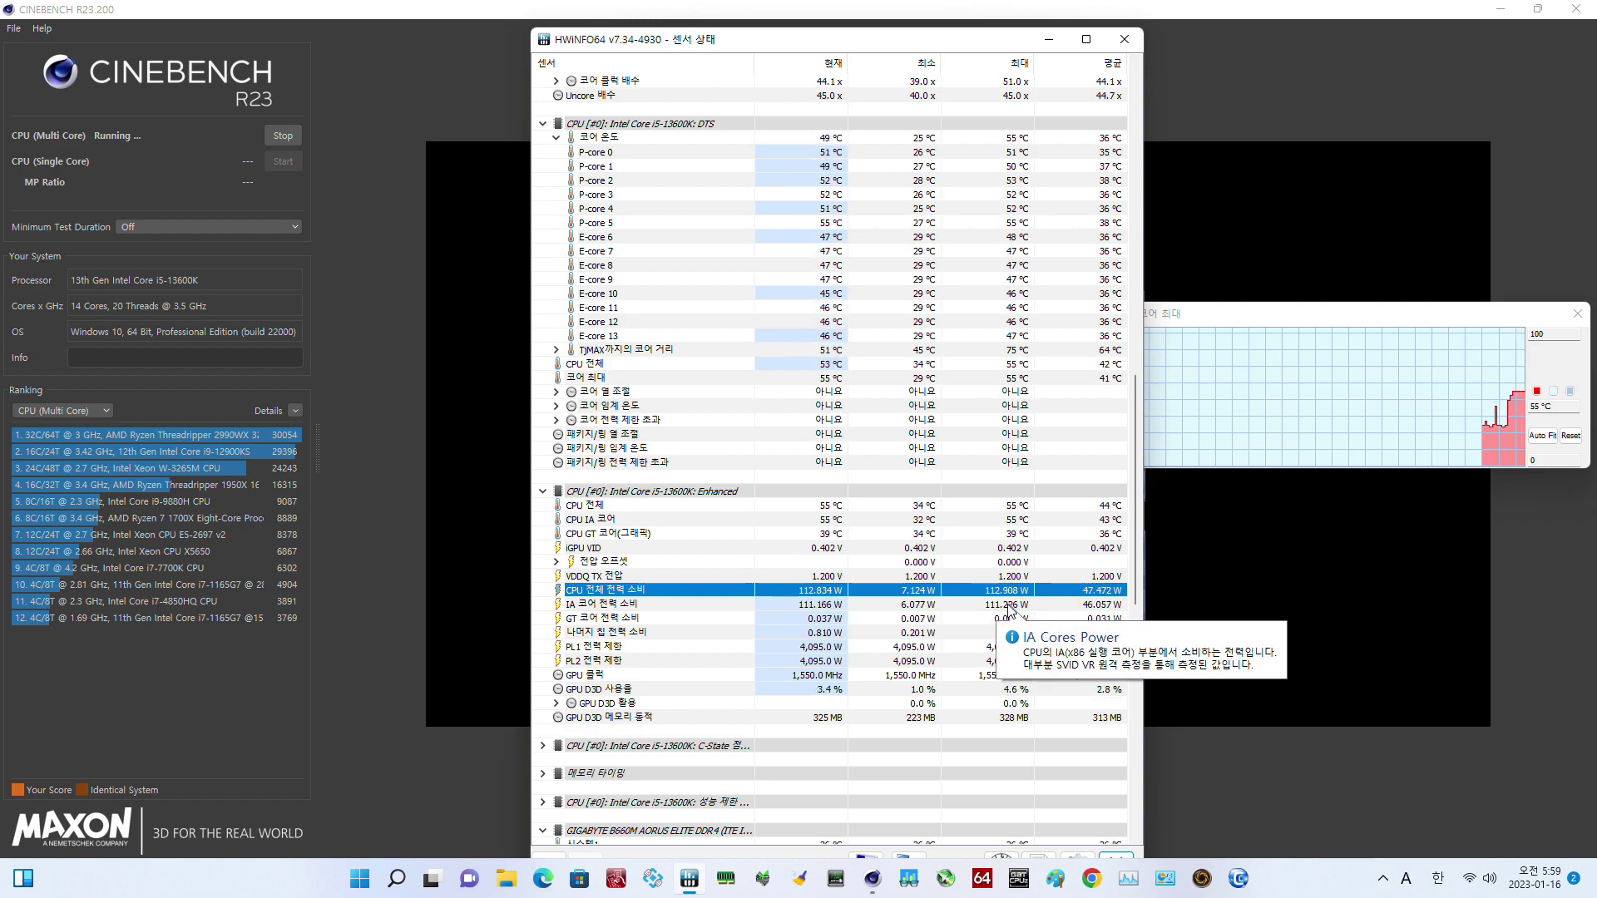
left_click(998, 605)
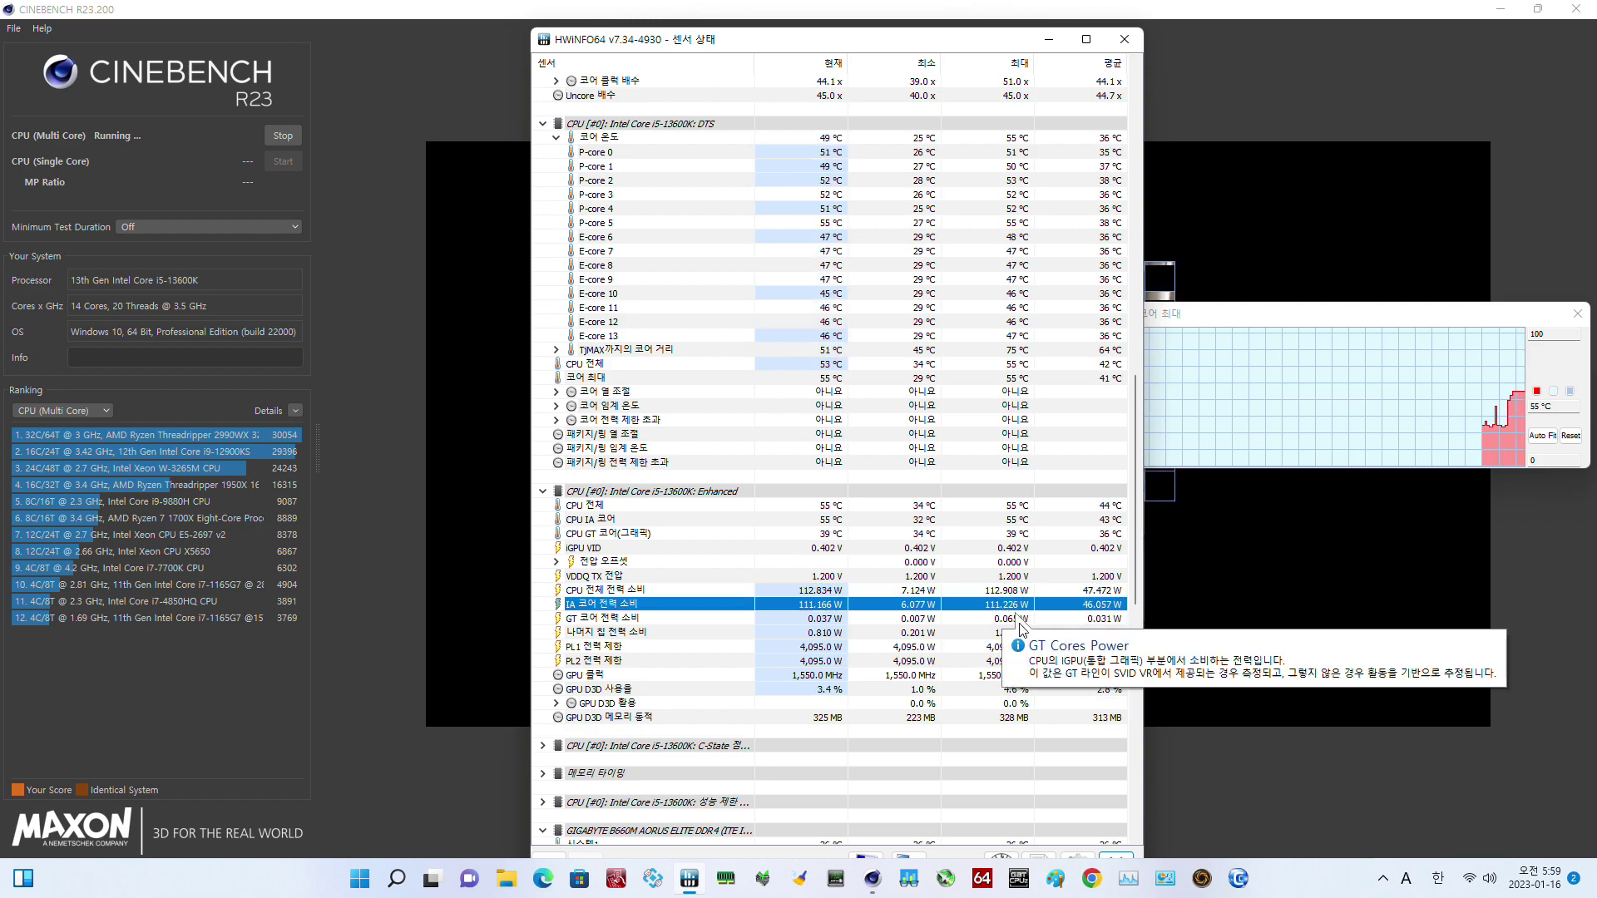
Examine the effective clocks of the P-cores and E-cores under the multi-core load.
scroll(1010, 565, "up", 4)
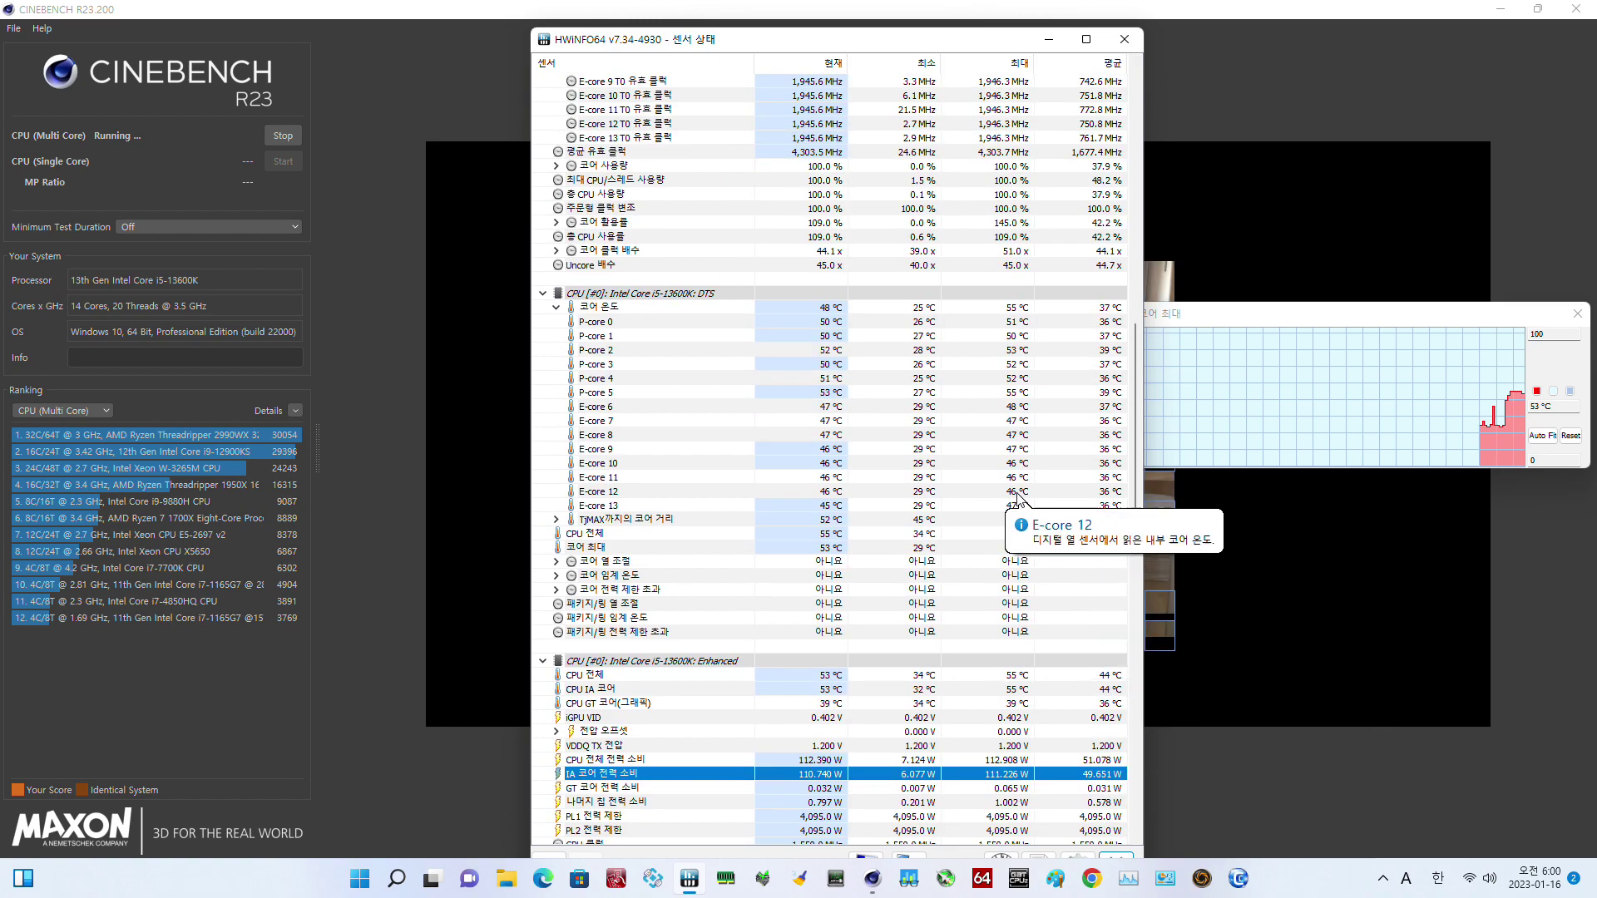
scroll(1010, 515, "up", 10)
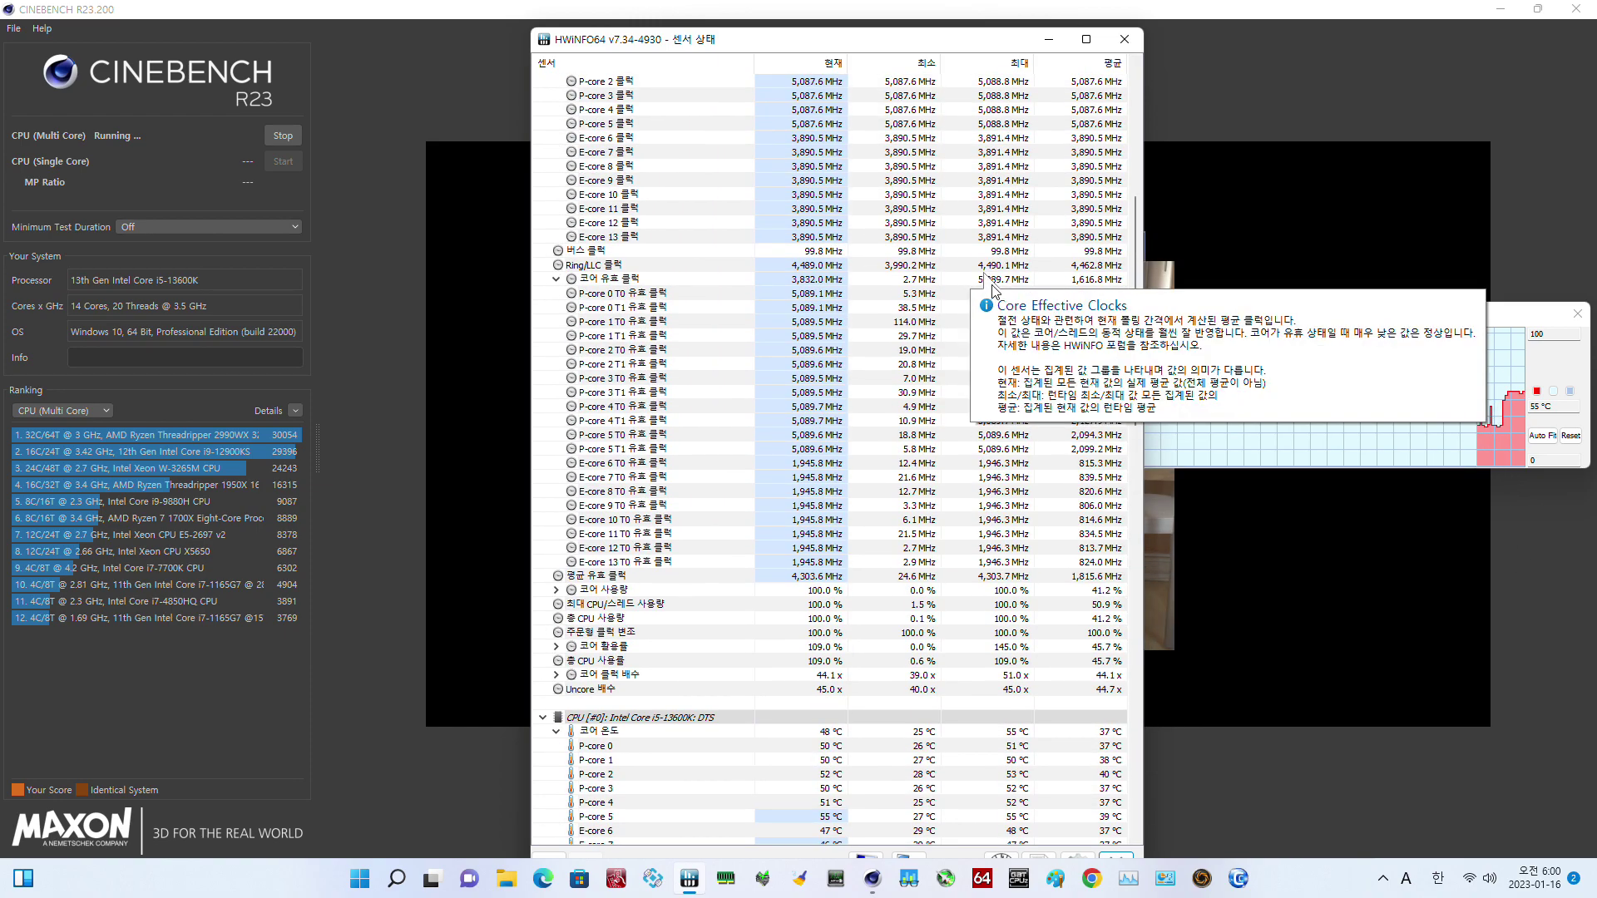
left_click(969, 298)
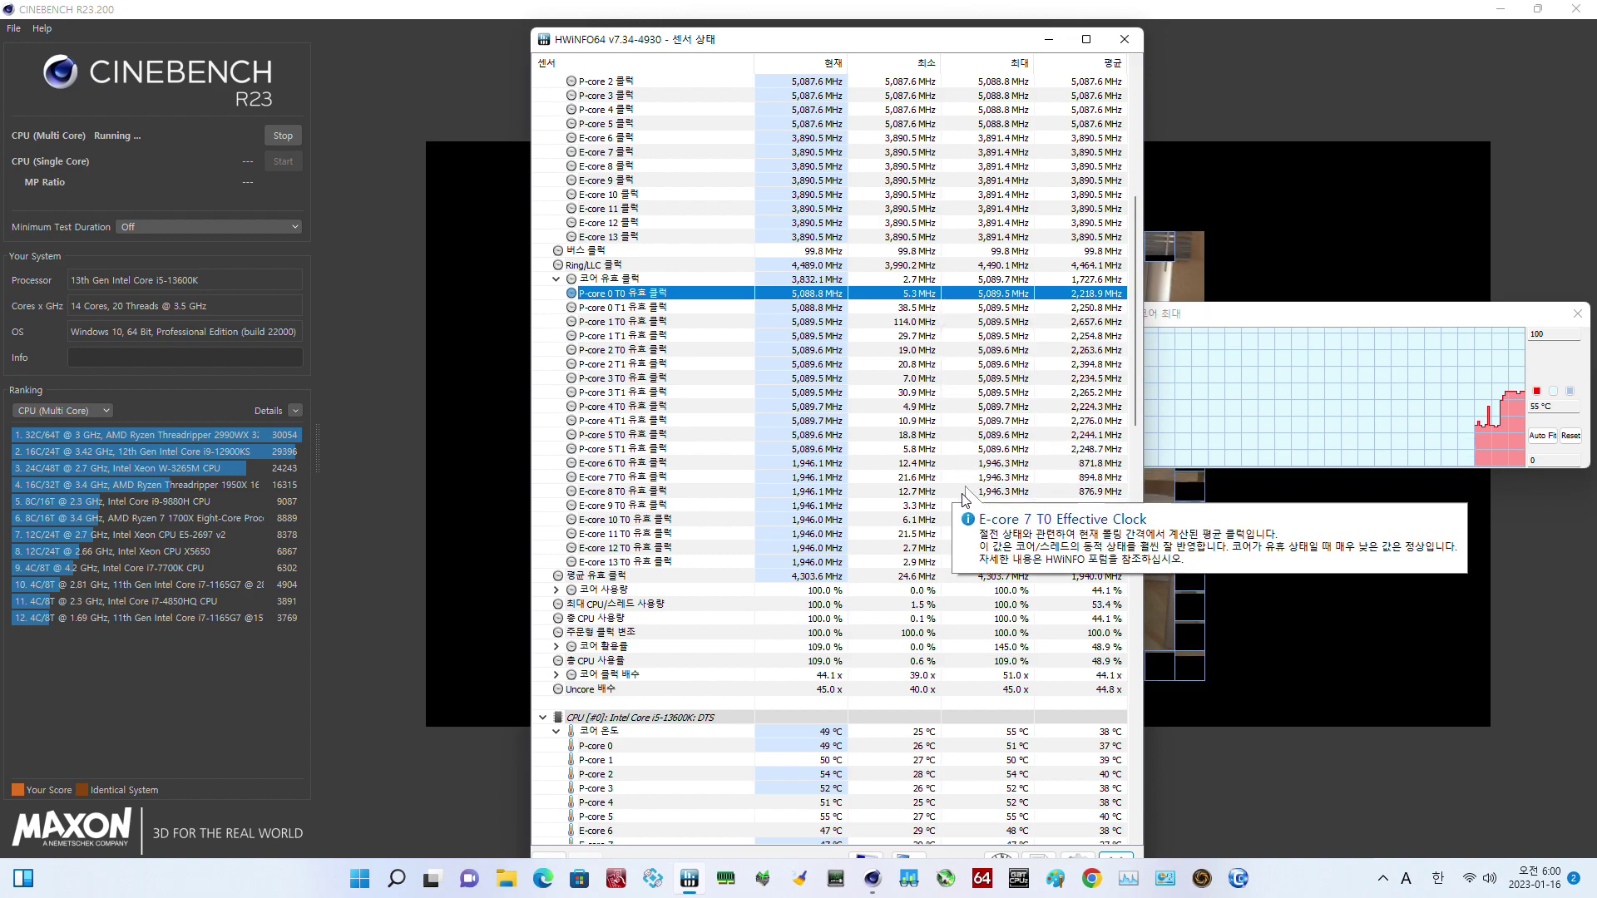
left_click(799, 462)
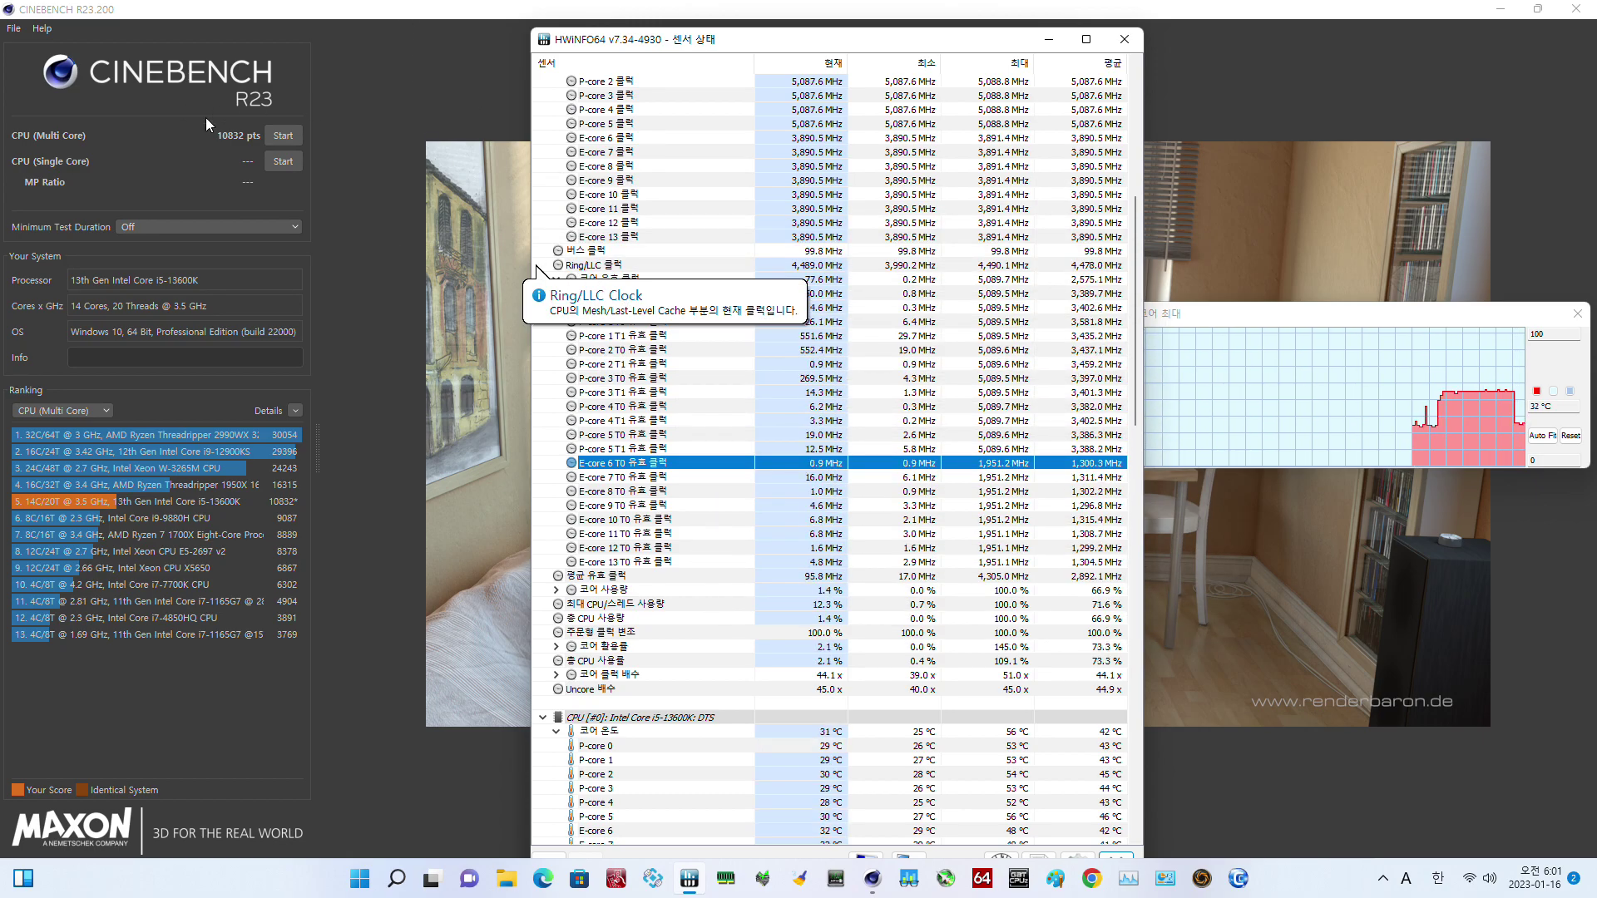
Check the maximum core temperatures from the finished run in HWiNFO64 and close Cinebench R23.
scroll(1023, 275, "down", 11)
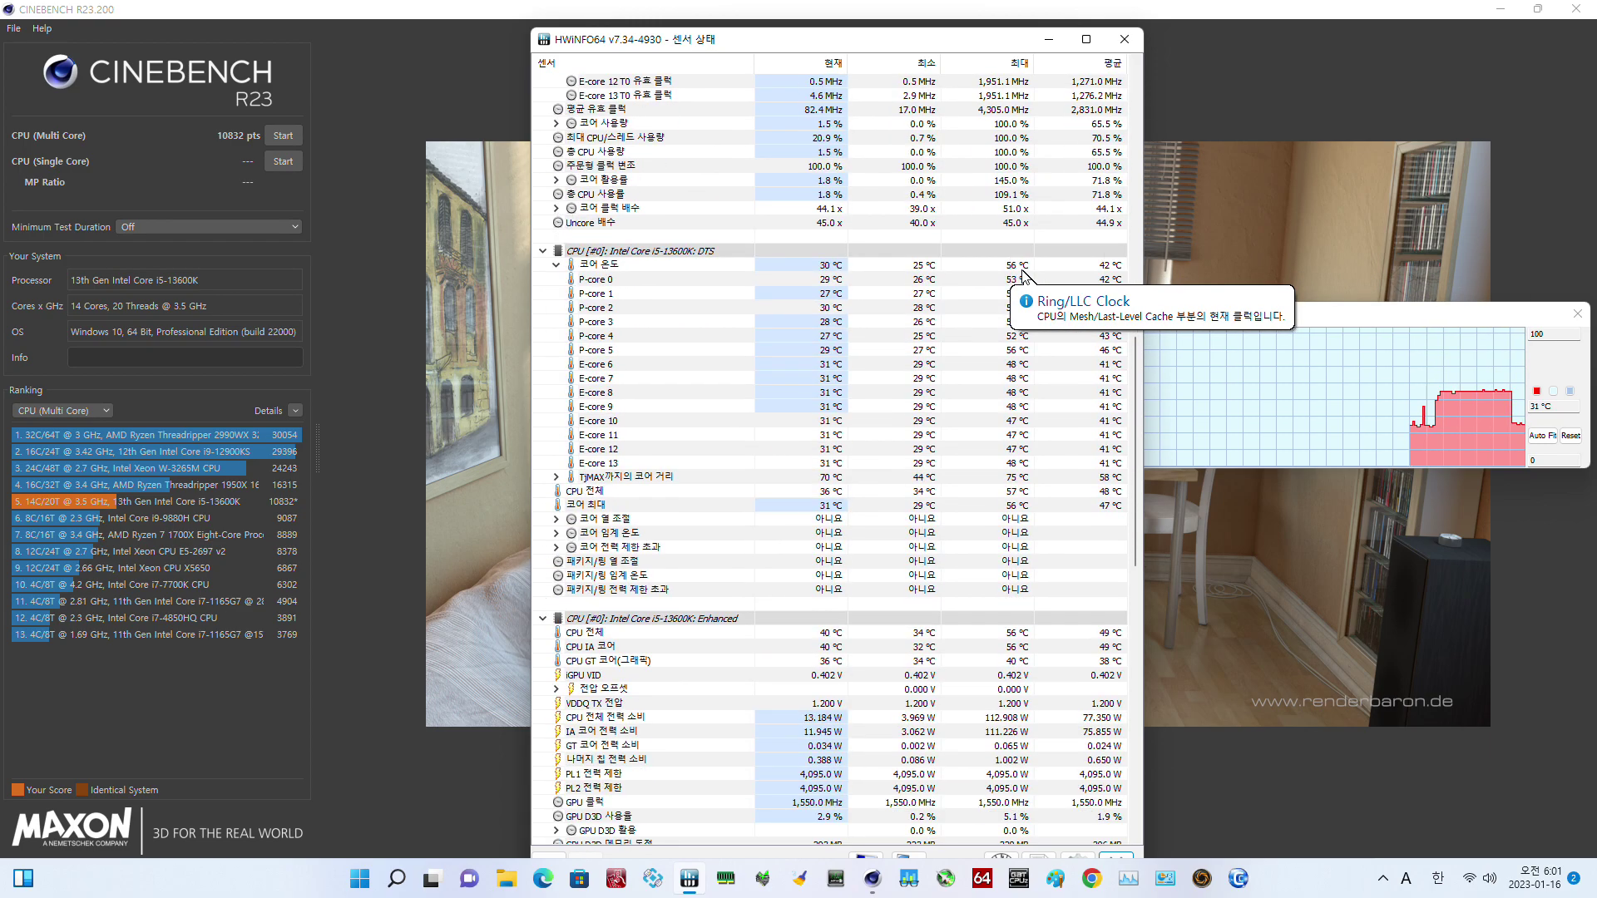
scroll(1023, 275, "down", 4)
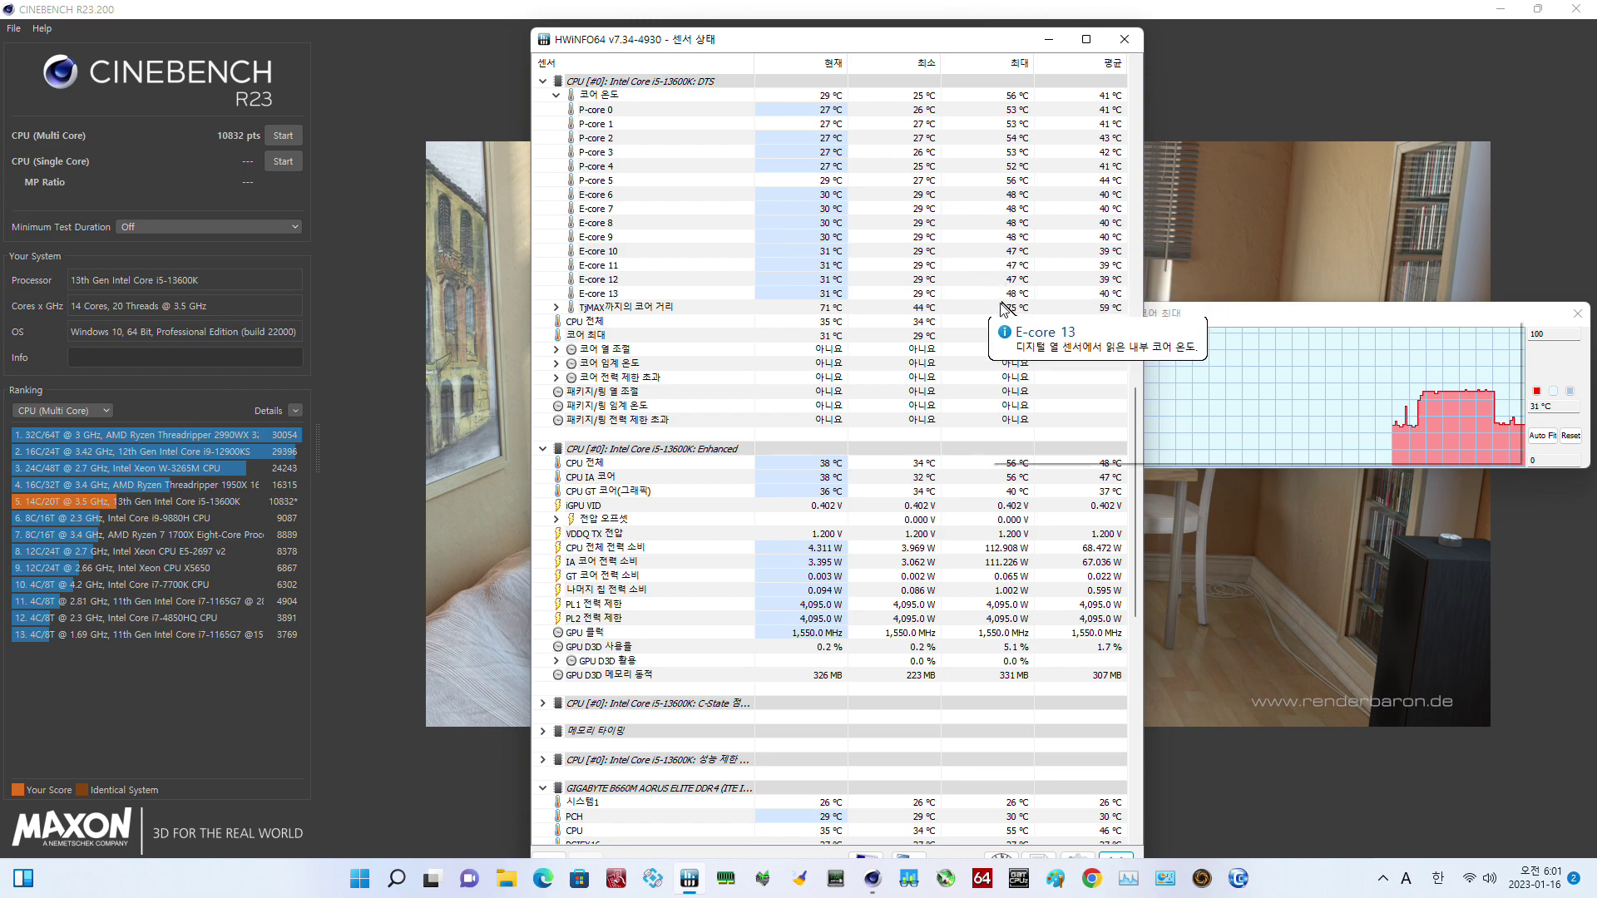
mouse_move(1042, 308)
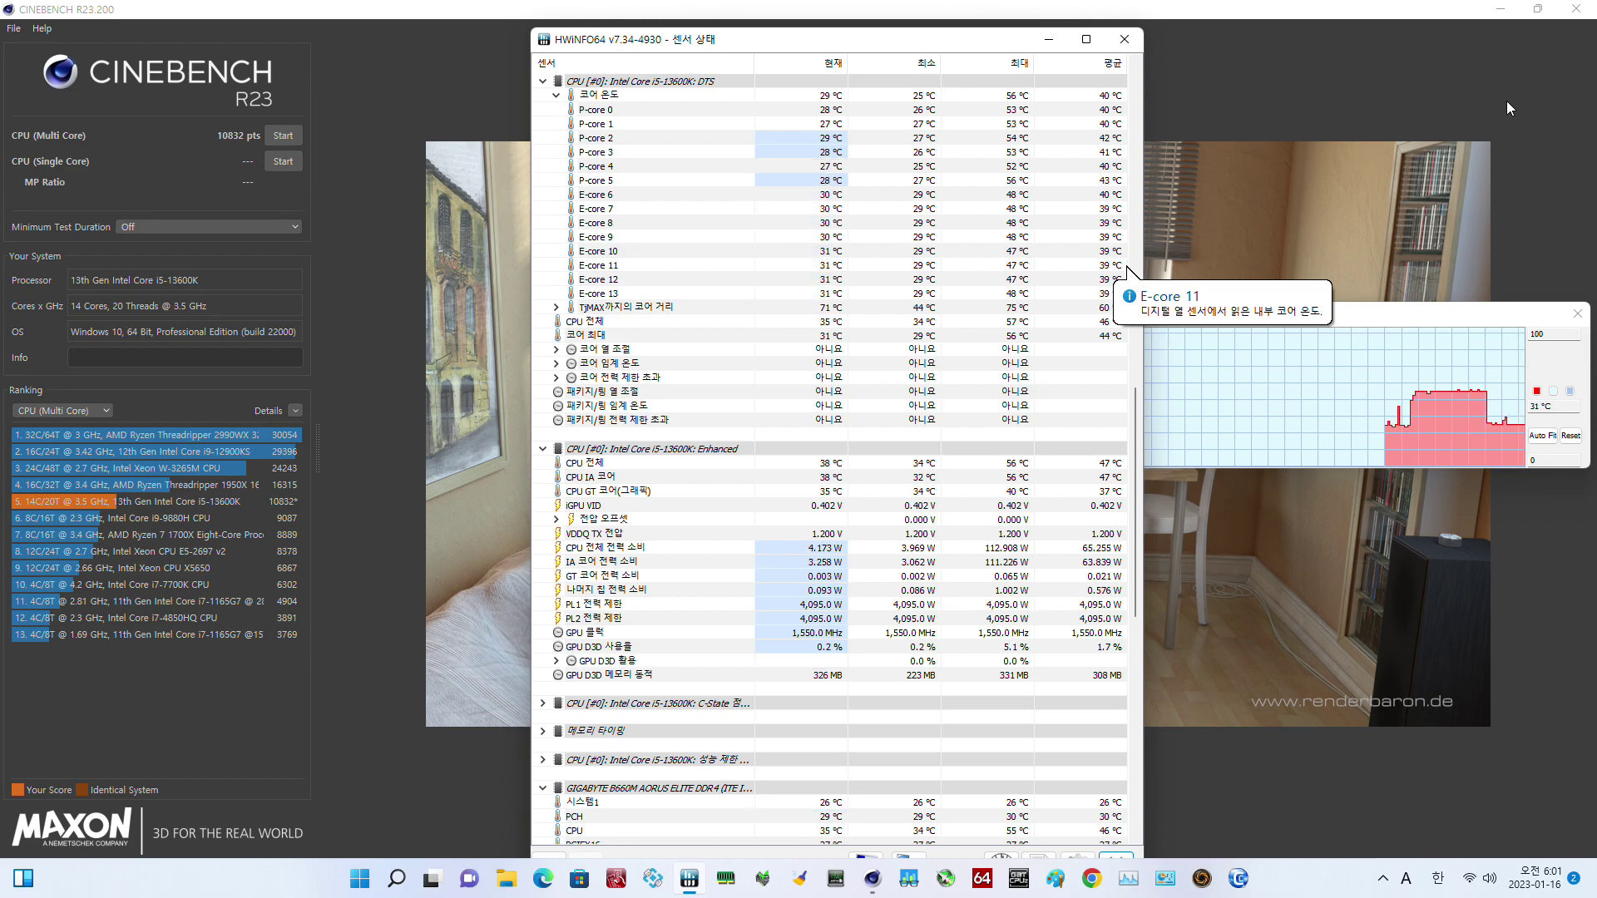
left_click(1576, 8)
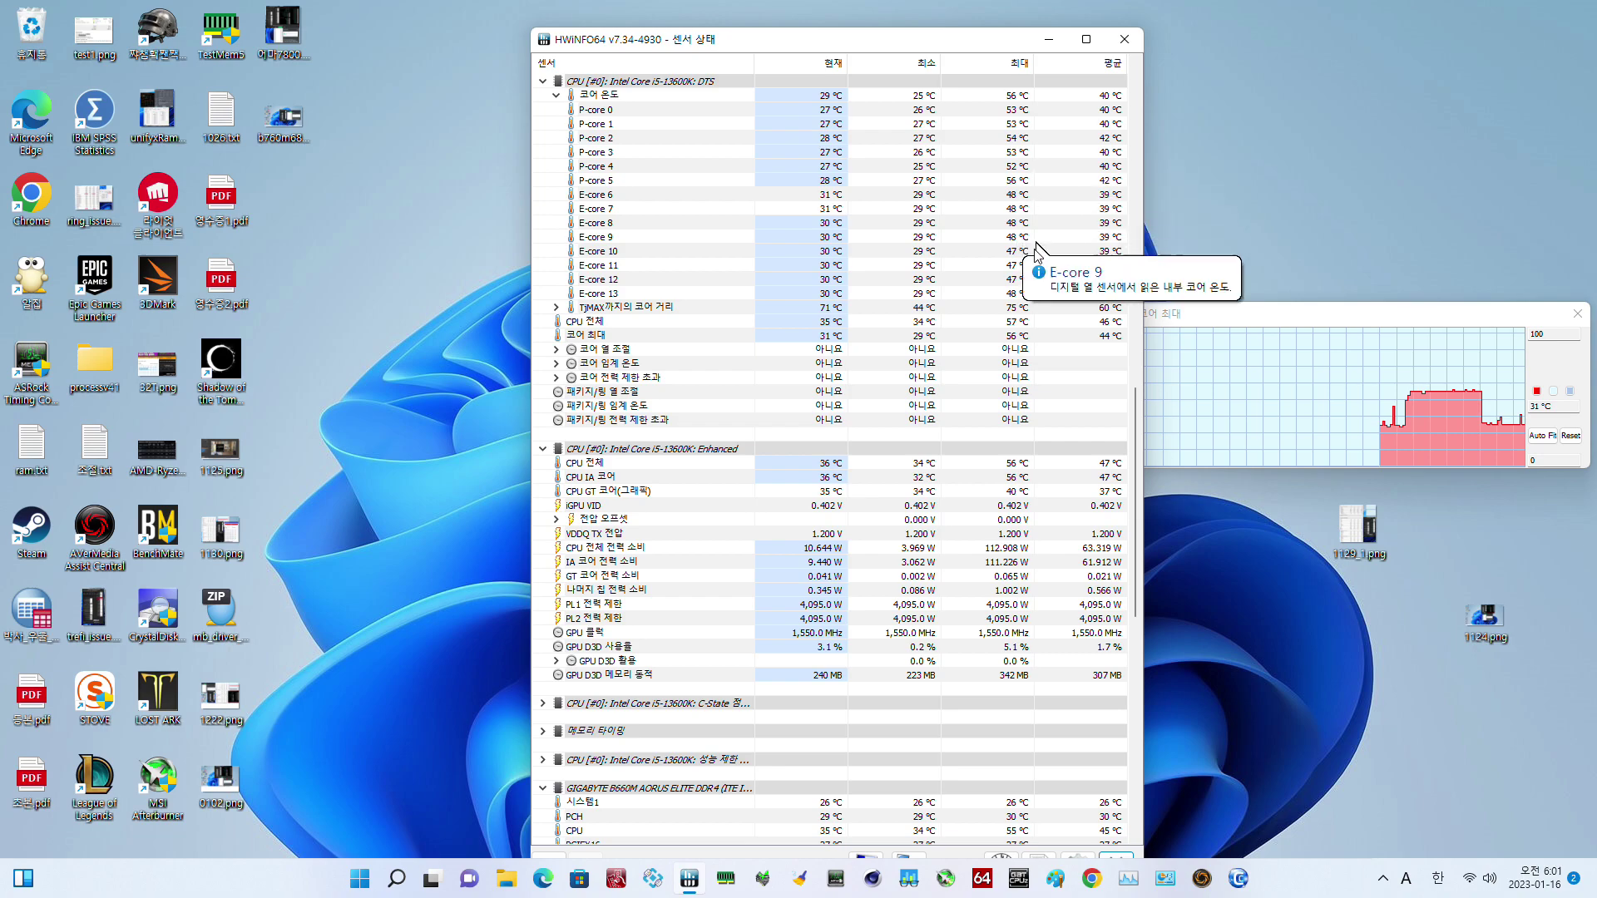
Compare the maximum CPU package power with the maximum IA cores power in the Enhanced CPU sensor section.
scroll(1037, 287, "down", 5)
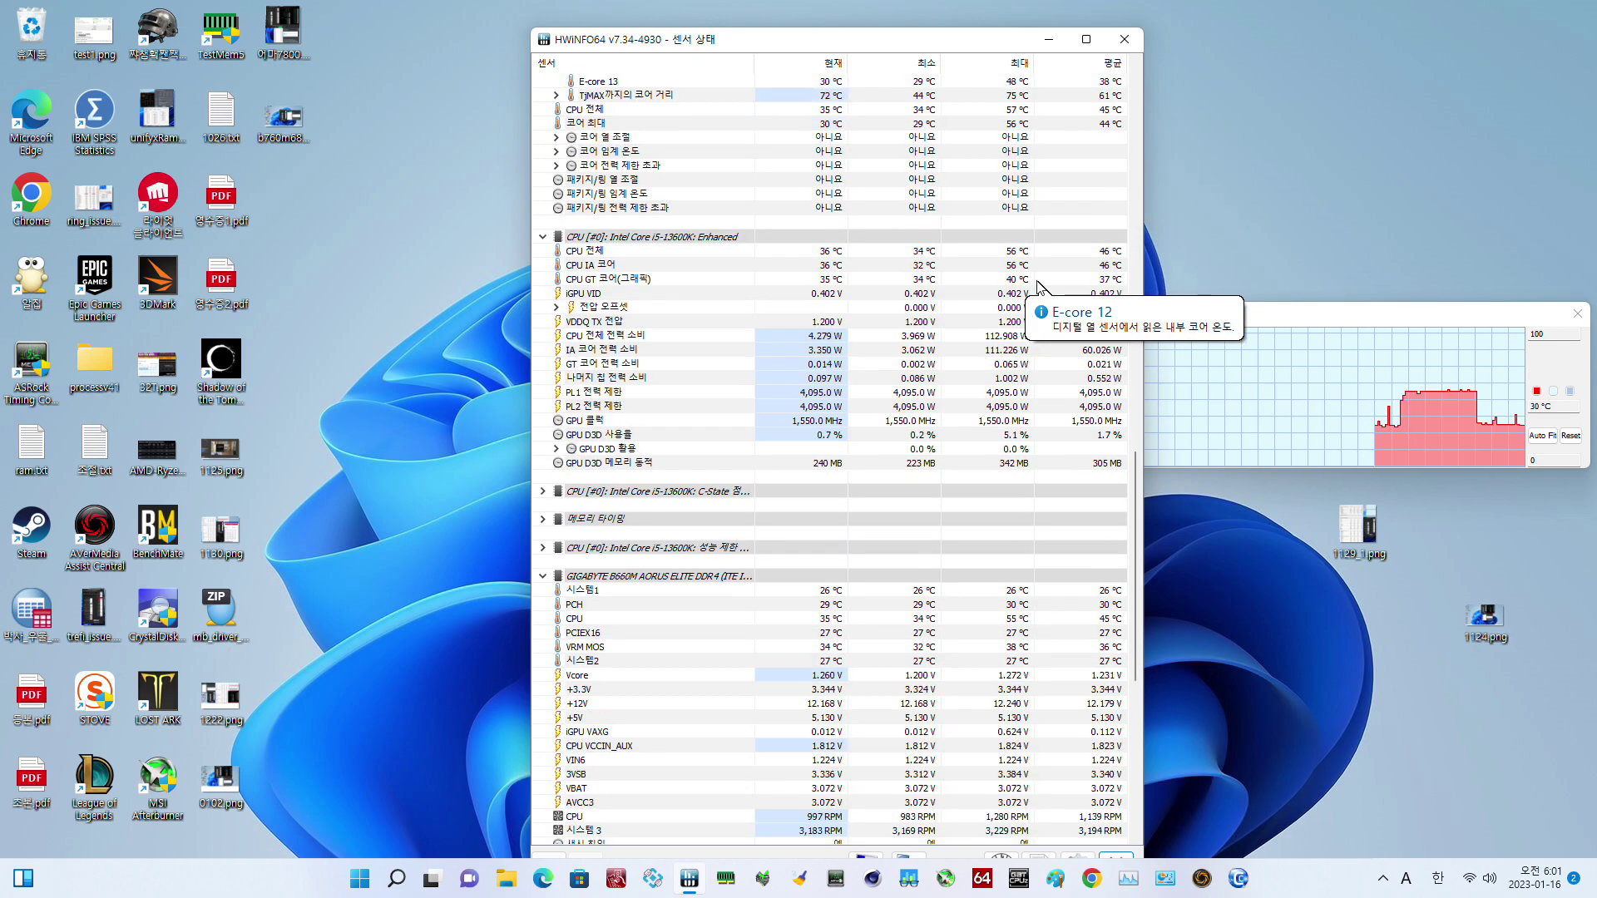
left_click(1004, 340)
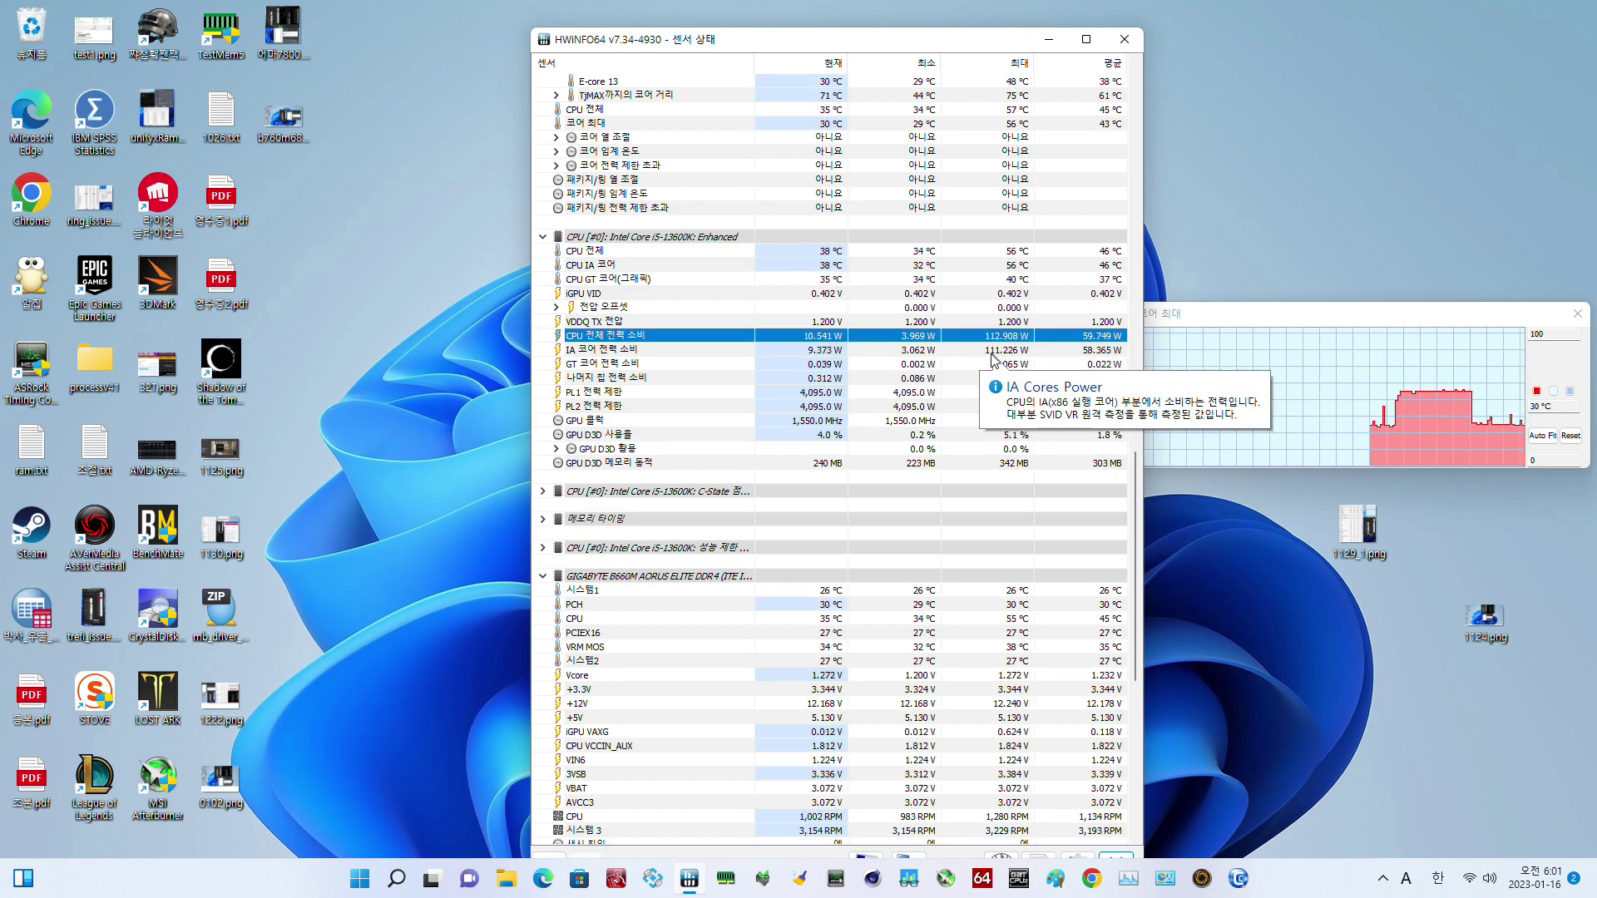
left_click(992, 351)
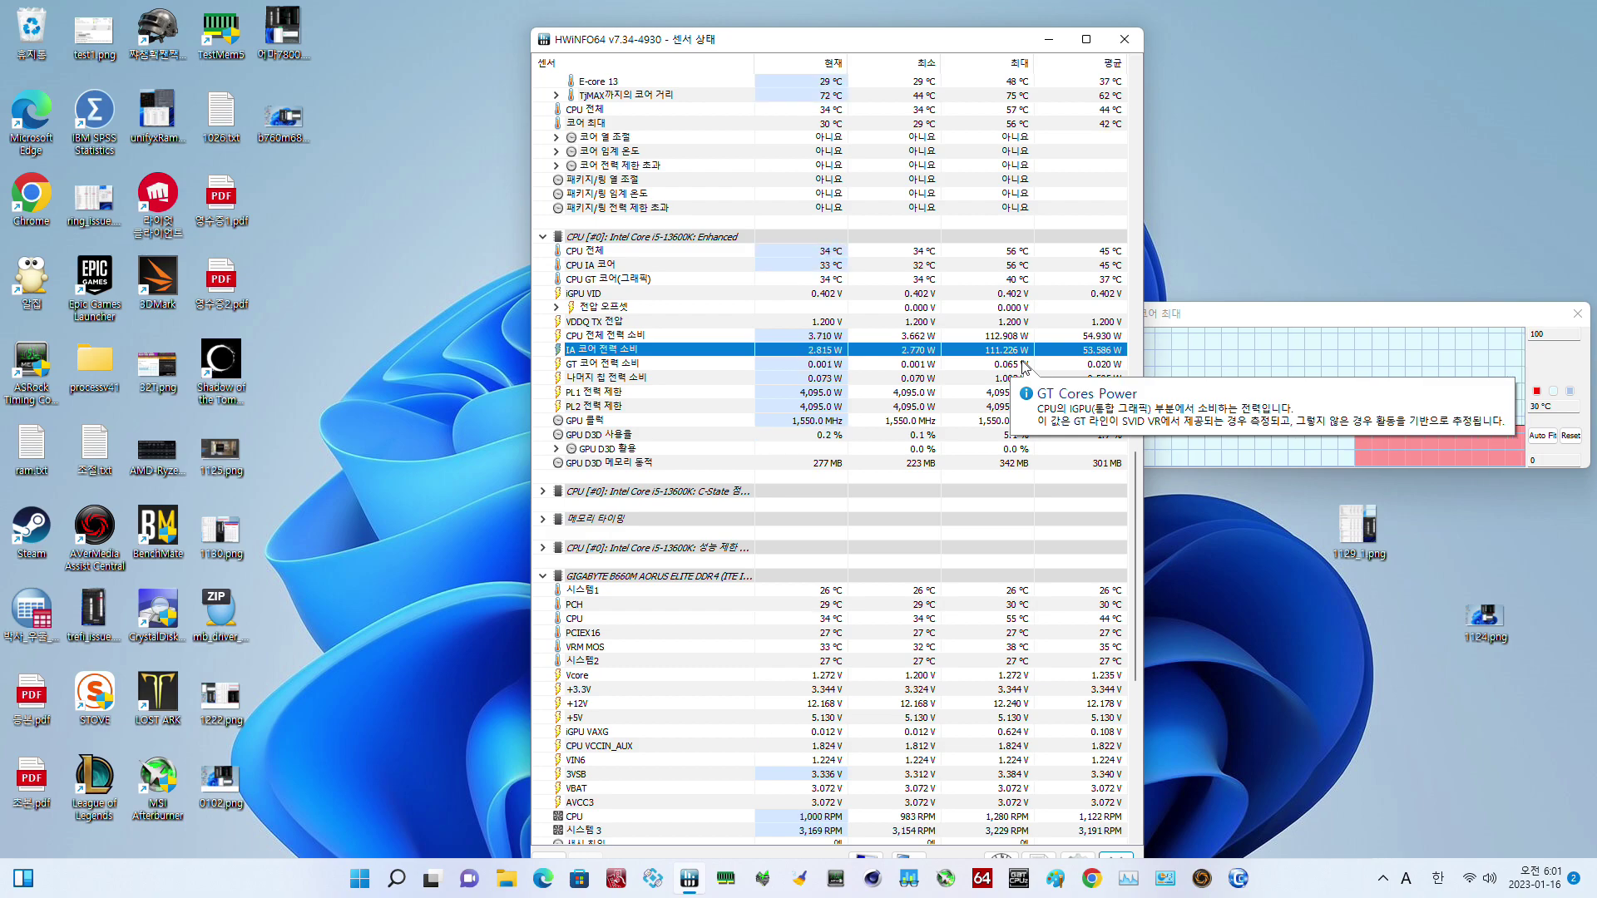
left_click(998, 339)
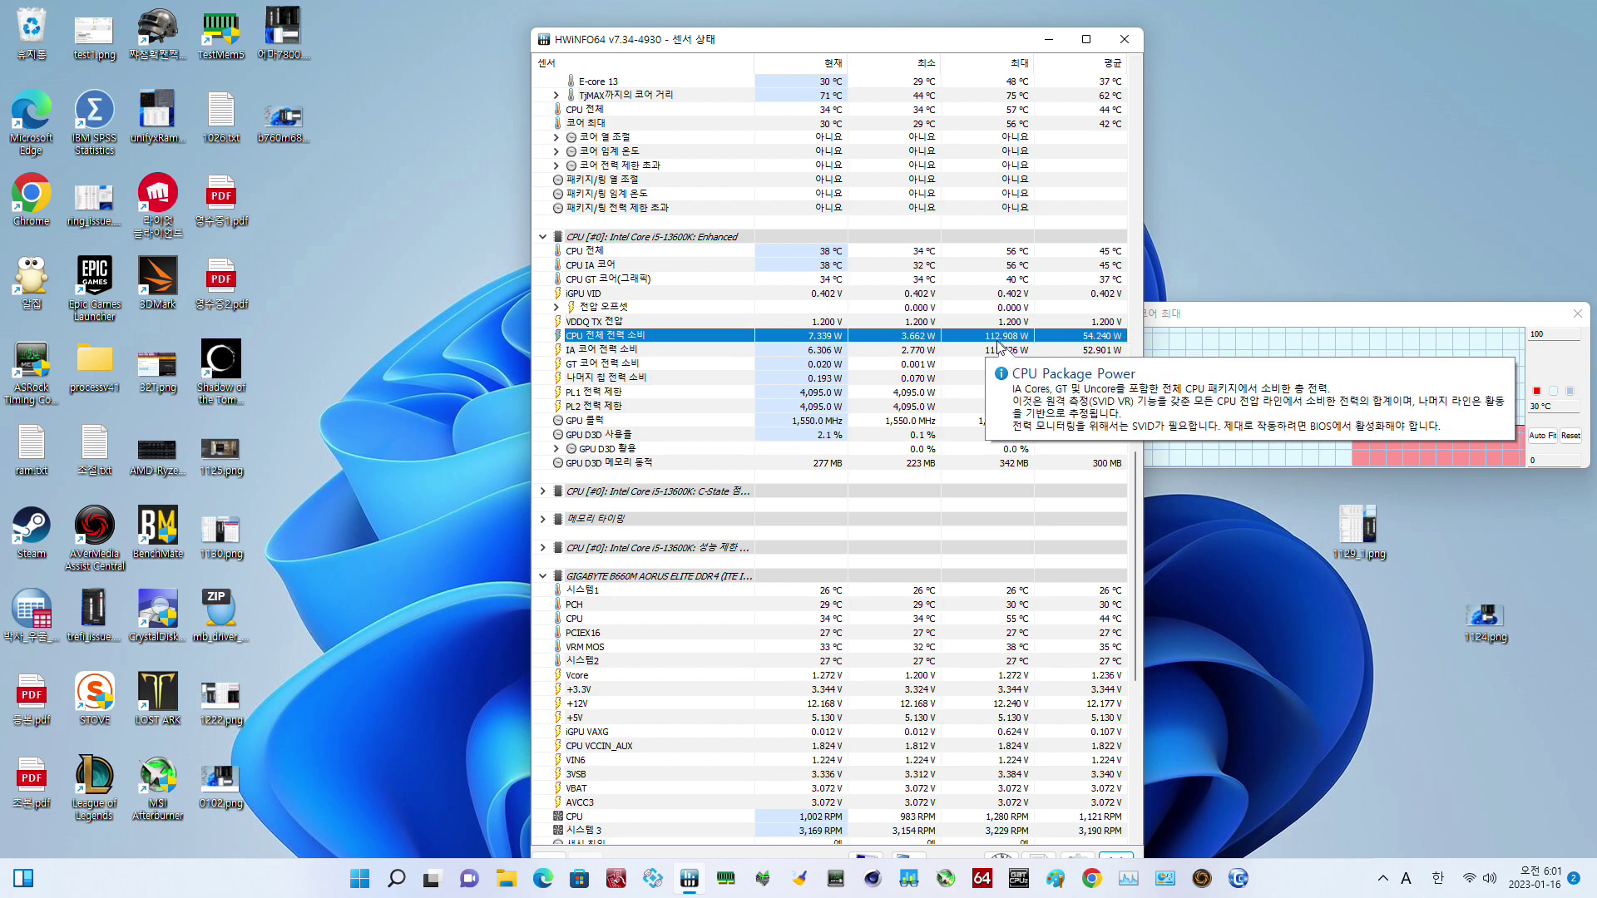